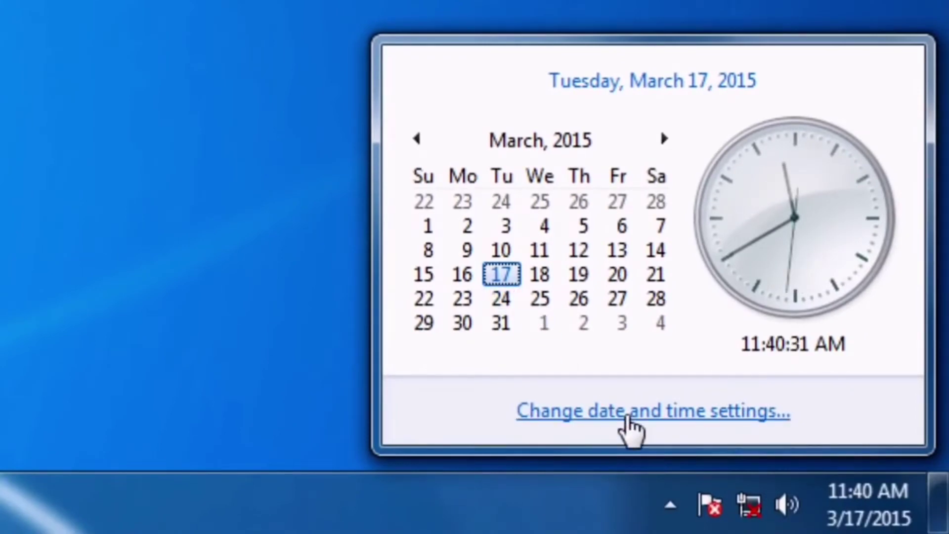
# Set the system clock to 12:40:00 AM through the date and time settings and accept the change
pyautogui.click(627, 418)
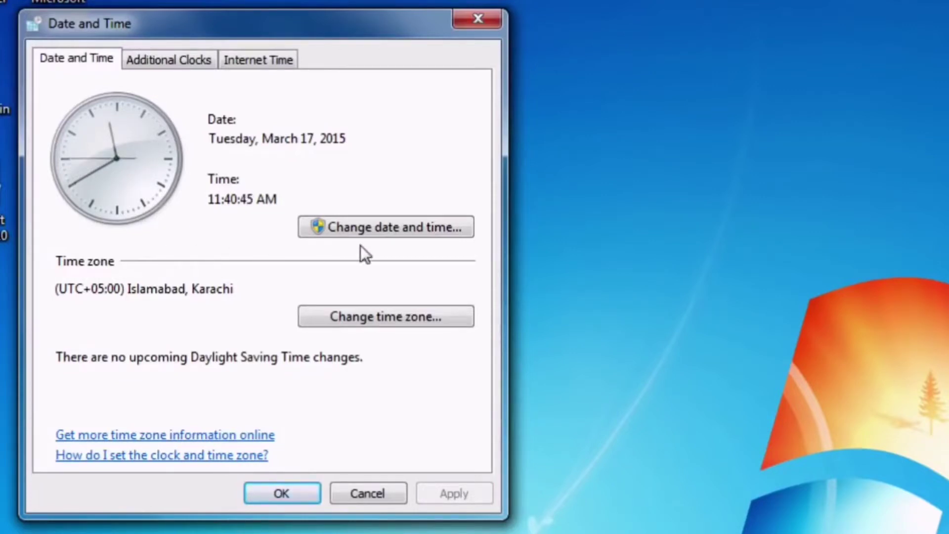
pyautogui.click(380, 233)
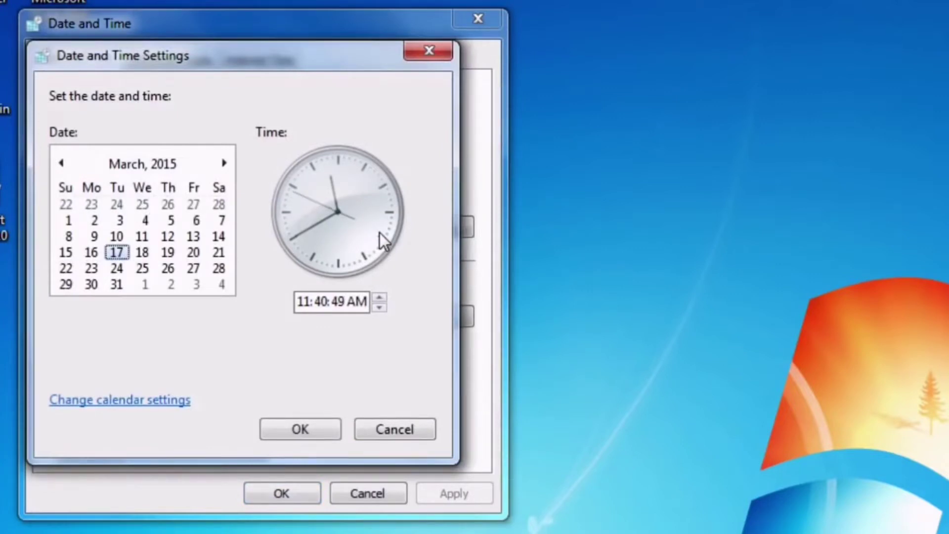
pyautogui.click(320, 300)
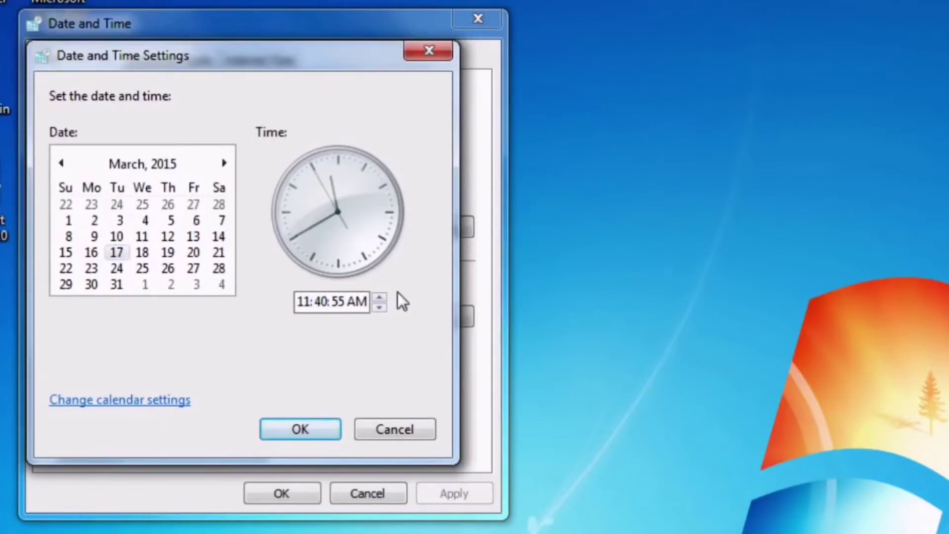
pyautogui.write('12')
pyautogui.press('Right')
pyautogui.press('Right')
pyautogui.write('00')
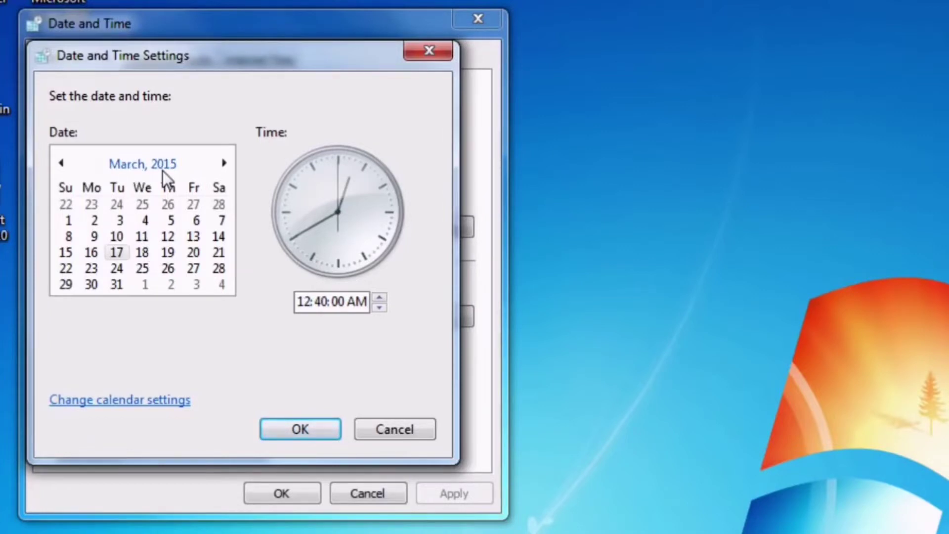
pyautogui.click(334, 432)
pyautogui.click(300, 488)
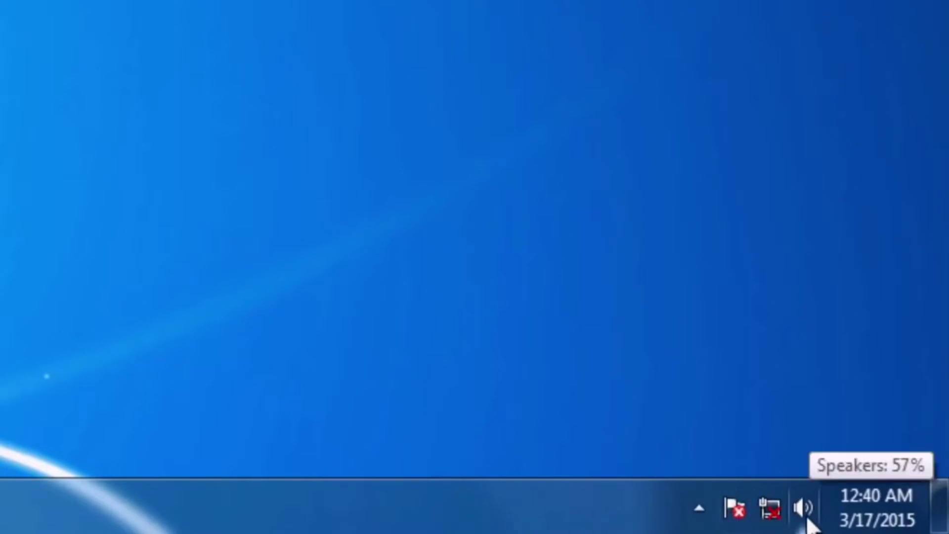
# Bring up the speaker volume control and adjust its level slightly
pyautogui.click(802, 503)
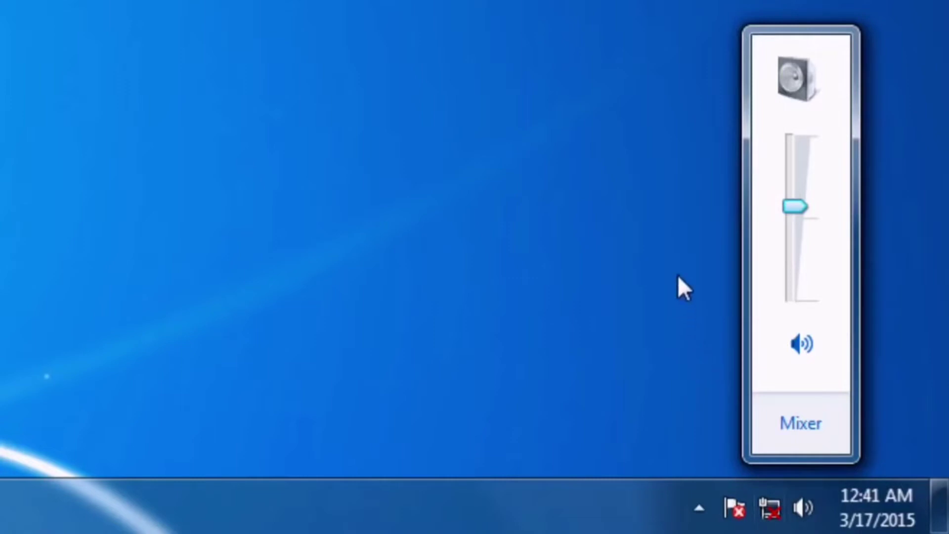
pyautogui.moveTo(807, 215)
pyautogui.mouseDown()
pyautogui.moveTo(798, 143)
pyautogui.moveTo(796, 218)
pyautogui.moveTo(797, 210)
pyautogui.mouseUp()
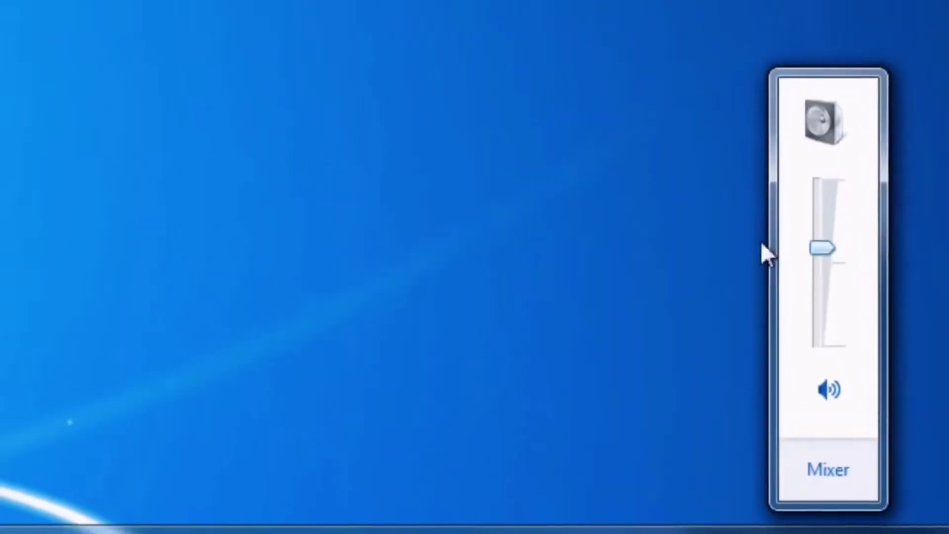
# Apply the Architecture Aero theme in the desktop's Personalization settings and minimize the window to show the desktop
pyautogui.rightClick(475, 511)
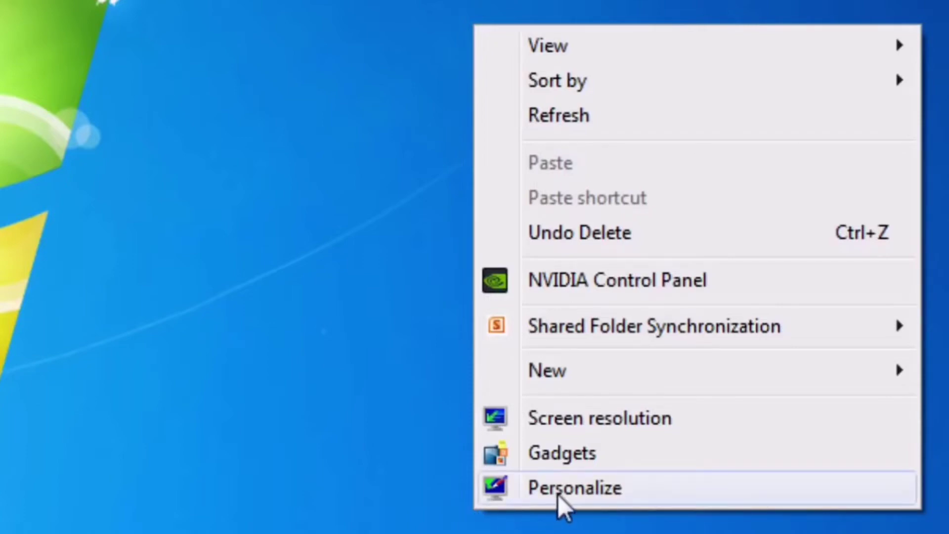
pyautogui.click(583, 489)
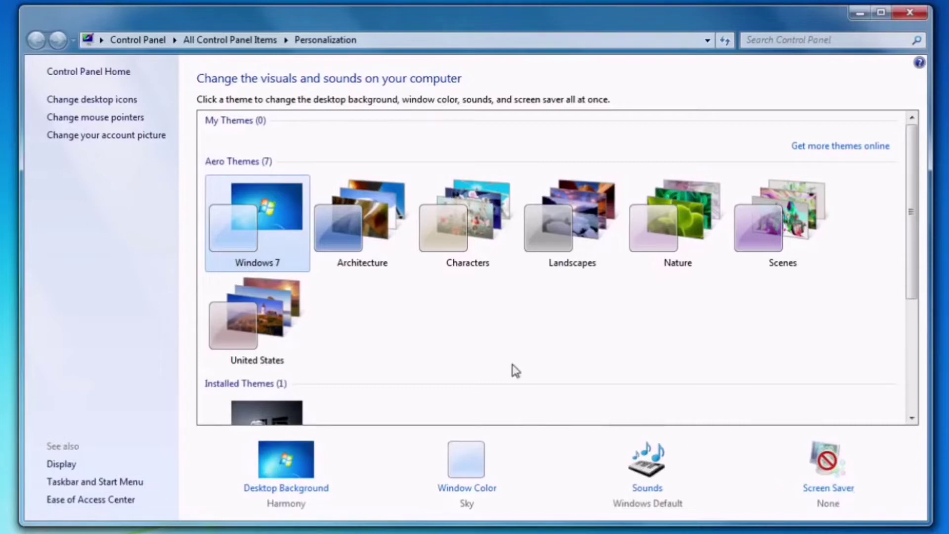
pyautogui.click(379, 262)
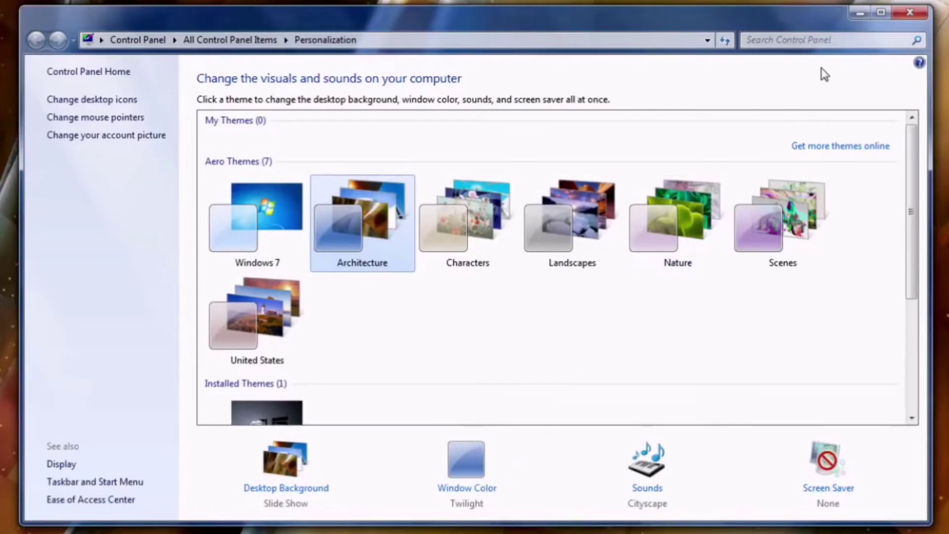
pyautogui.click(860, 12)
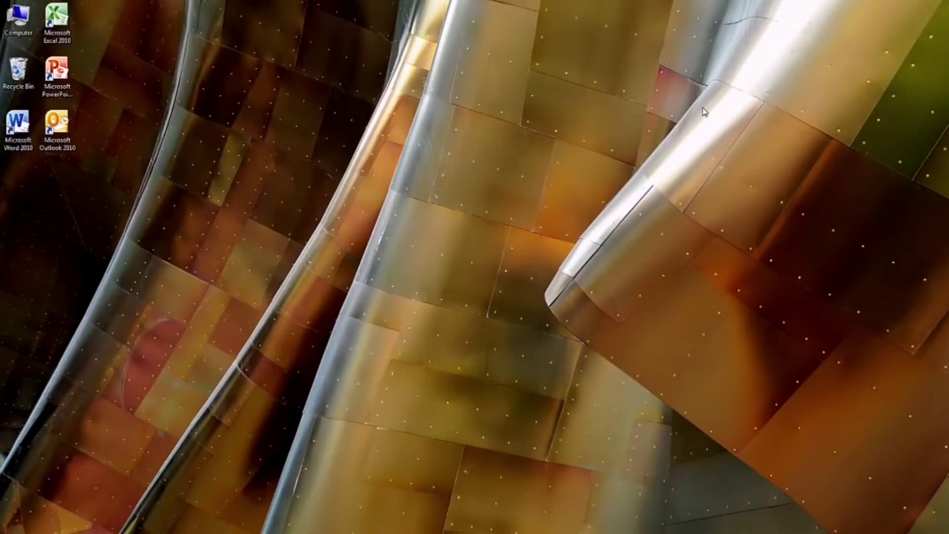
# Reopen Personalization and choose the fifth Architecture picture as the only desktop background
pyautogui.rightClick(703, 109)
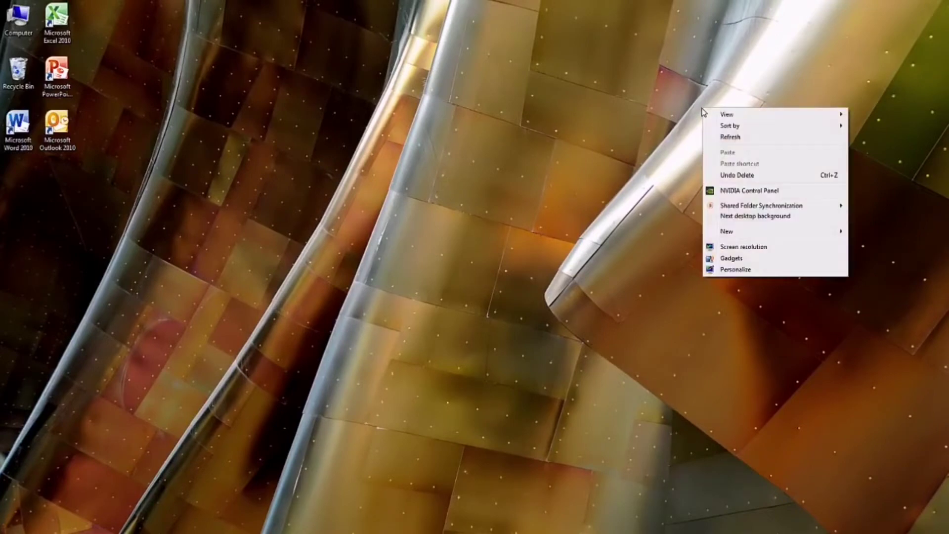
pyautogui.click(729, 269)
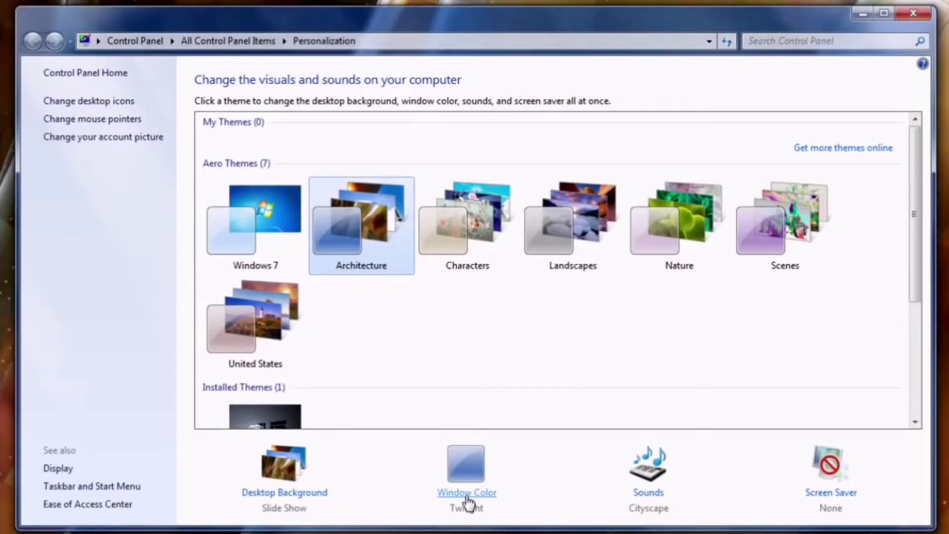
pyautogui.click(295, 487)
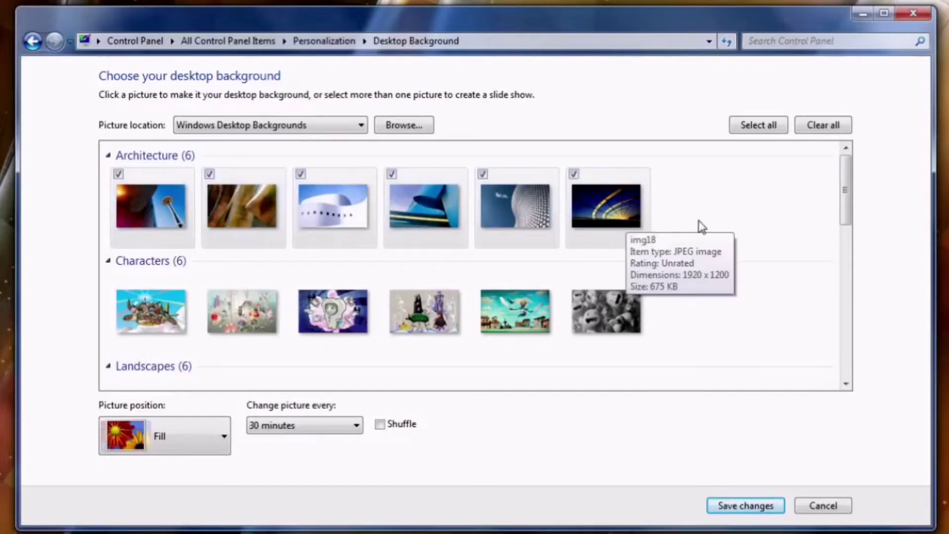
pyautogui.moveTo(846, 212); pyautogui.dragTo(837, 233)
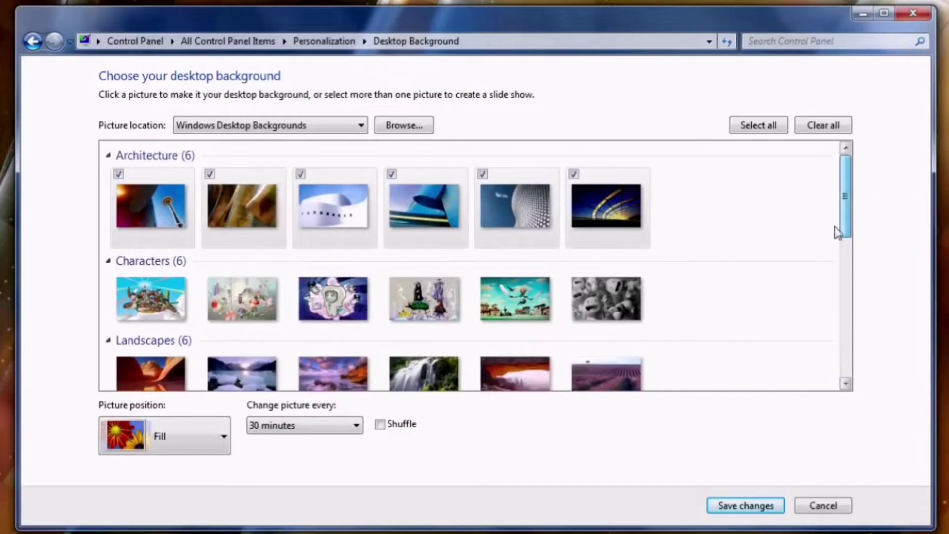
pyautogui.click(544, 229)
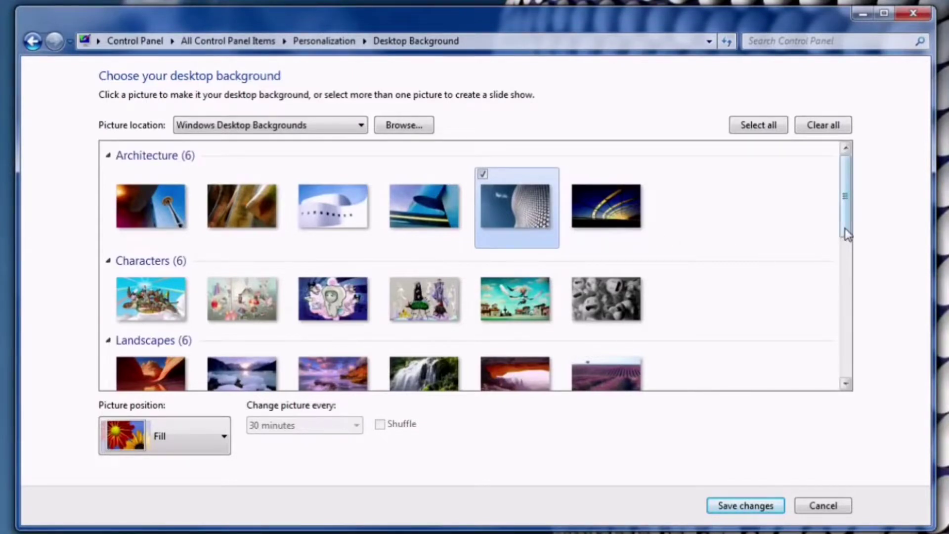
# Select all Windows desktop backgrounds as a slide show that changes every 10 seconds and save the changes
pyautogui.moveTo(845, 228); pyautogui.dragTo(845, 374)
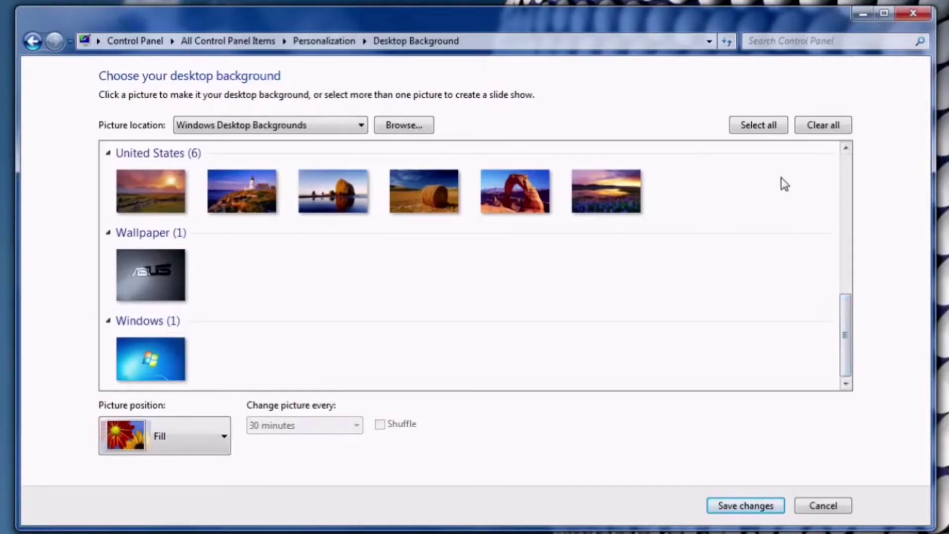
pyautogui.click(767, 129)
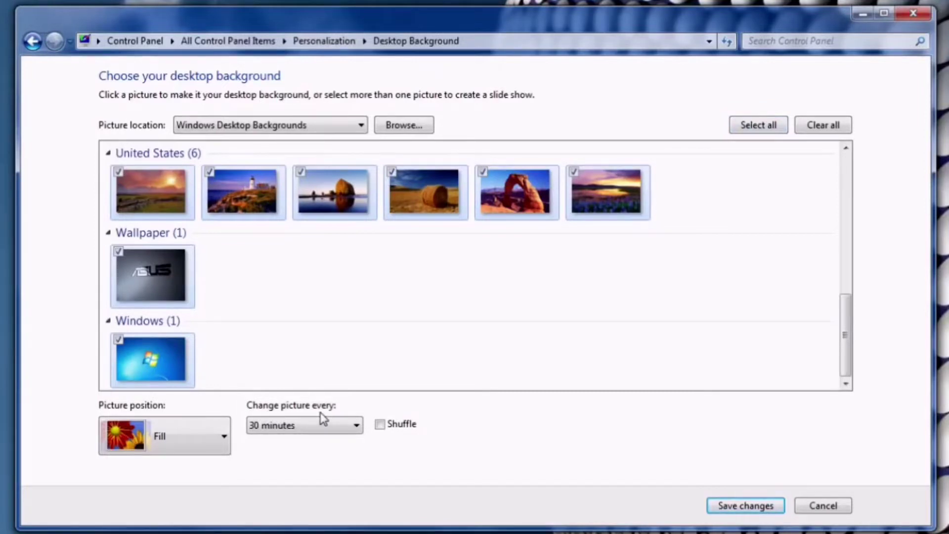
pyautogui.click(356, 429)
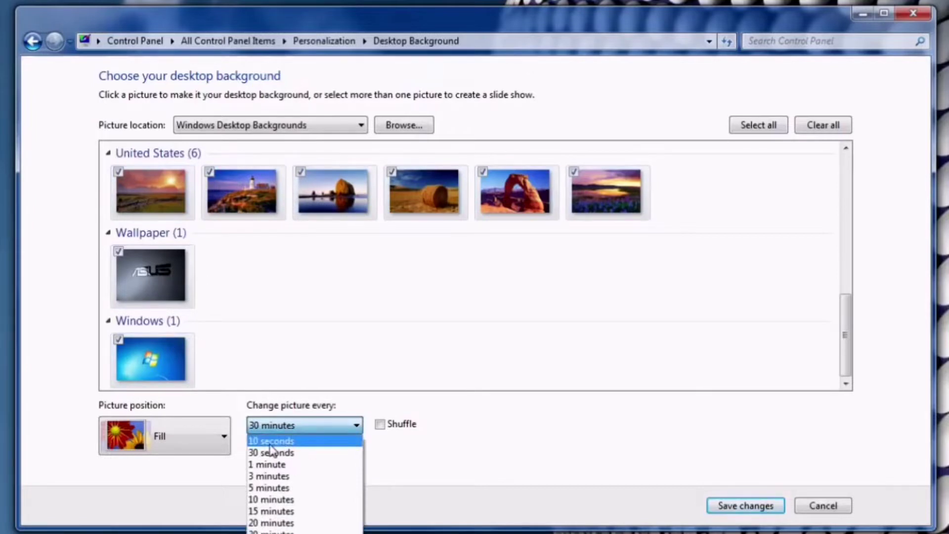
pyautogui.click(270, 443)
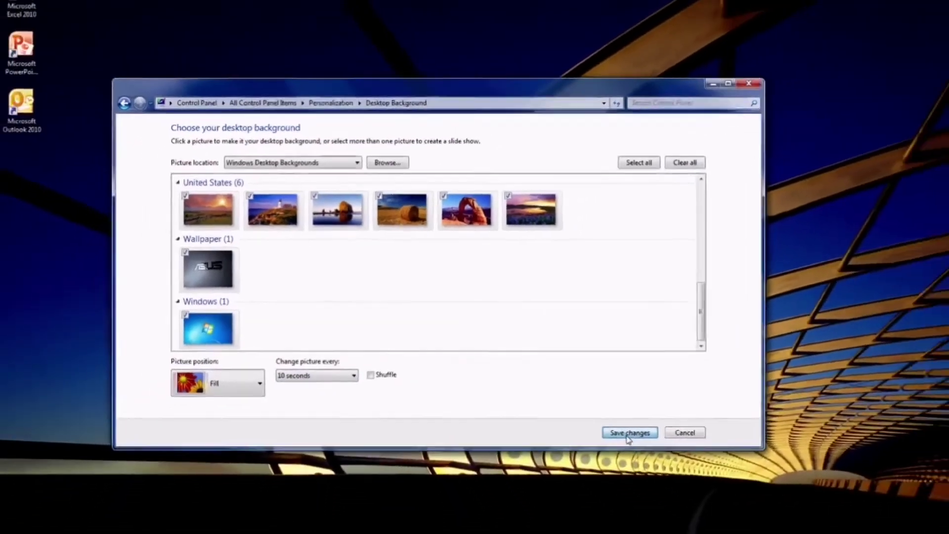
pyautogui.click(743, 506)
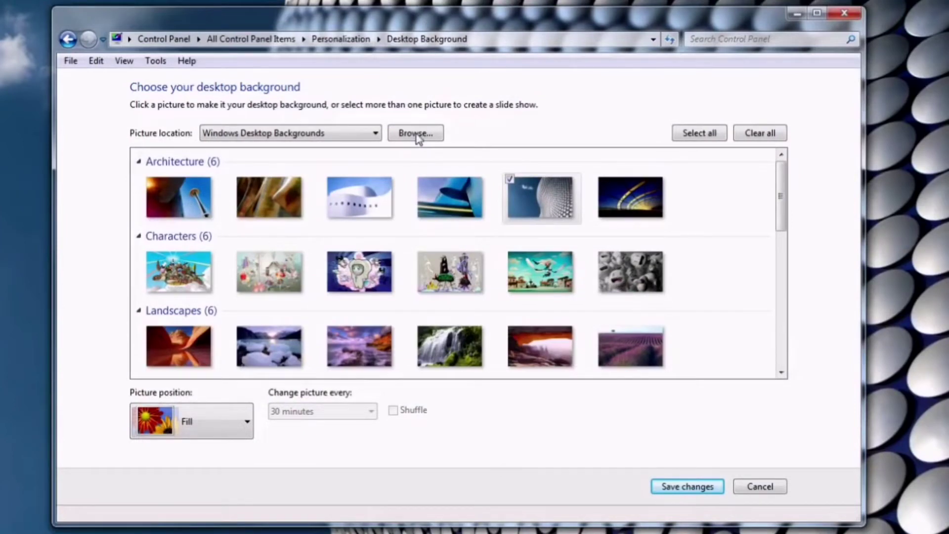
# Browse to the My Pictures folder and choose its third picture, the green meadow, as the desktop background
pyautogui.click(415, 133)
pyautogui.click(232, 267)
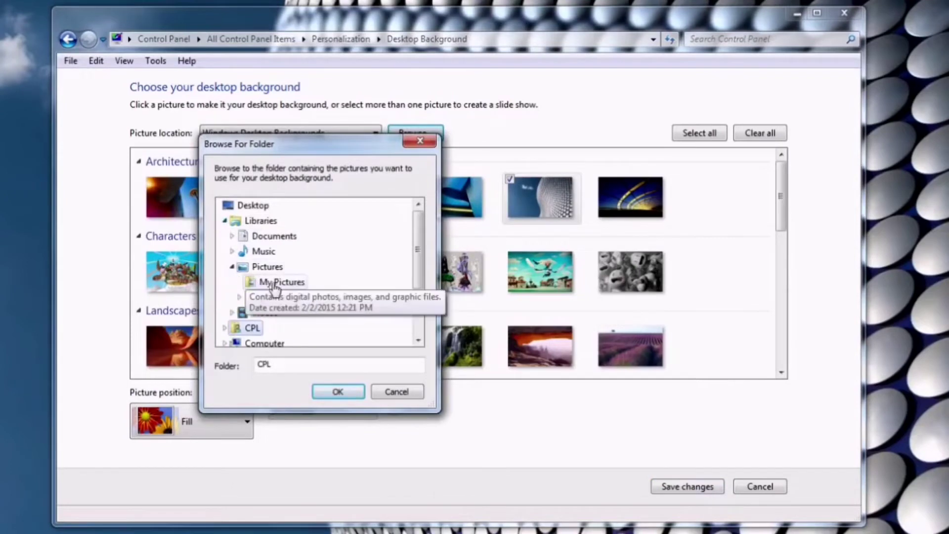
pyautogui.click(257, 282)
pyautogui.click(352, 393)
pyautogui.click(348, 212)
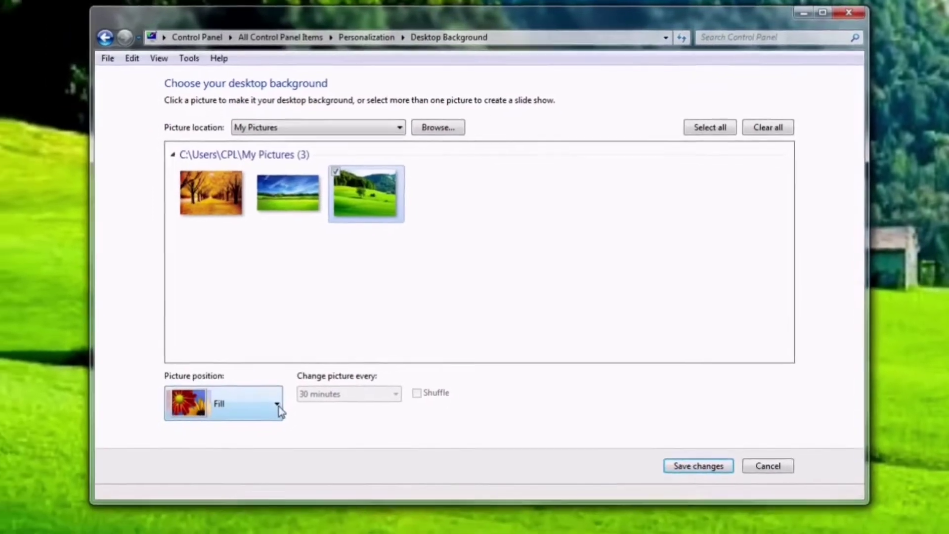
# Set the background's picture position to Fill and view it on the desktop with the settings window minimized
pyautogui.click(247, 420)
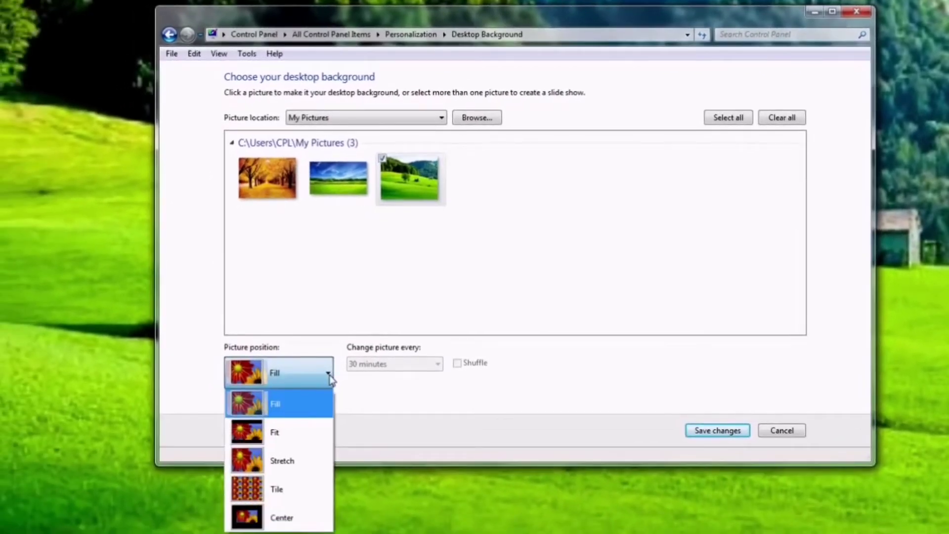
pyautogui.click(303, 411)
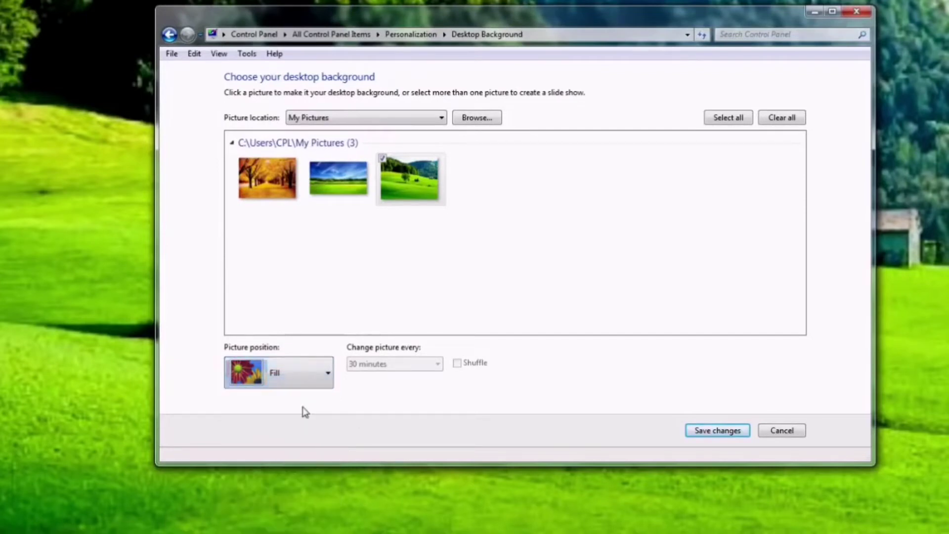
pyautogui.click(814, 12)
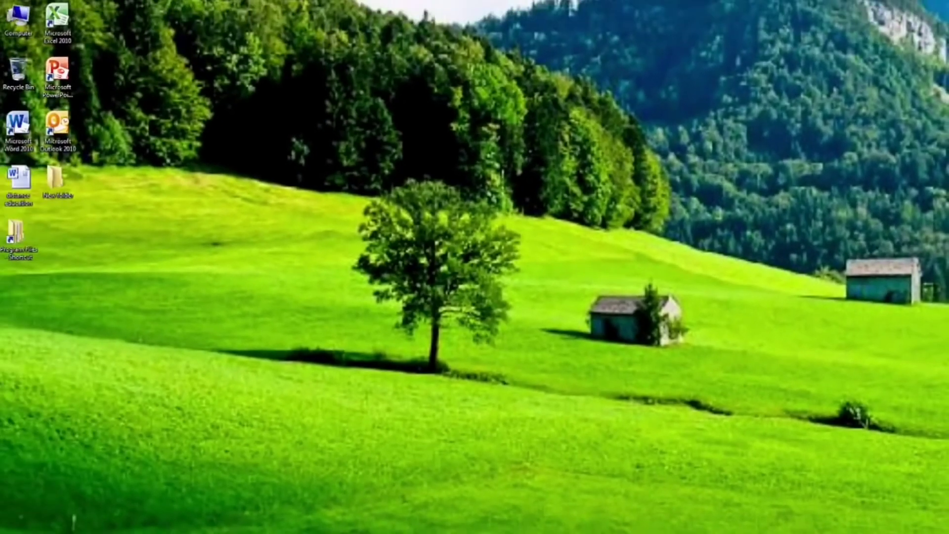
pyautogui.hotkey('alt', 'Tab')
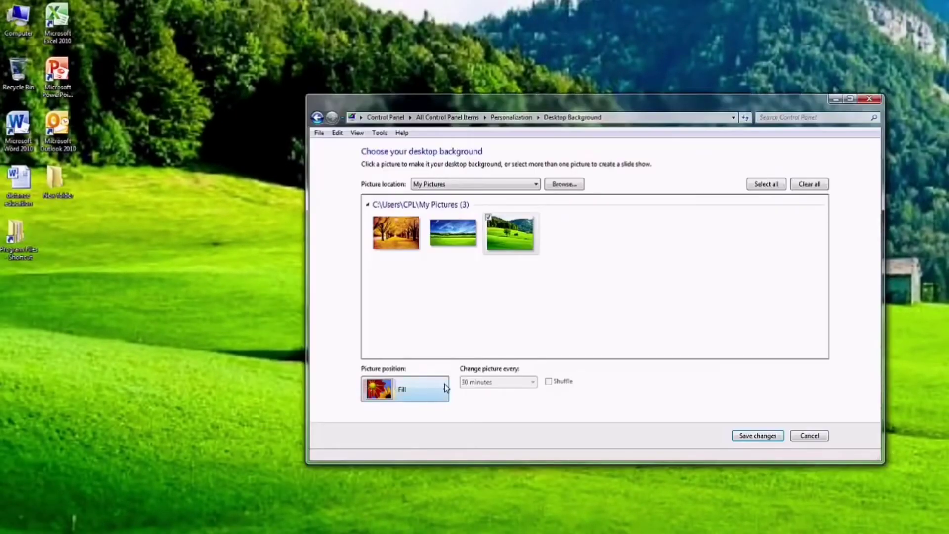
# Set the background's picture position to Fit and minimize the settings window to view it on the desktop
pyautogui.click(443, 389)
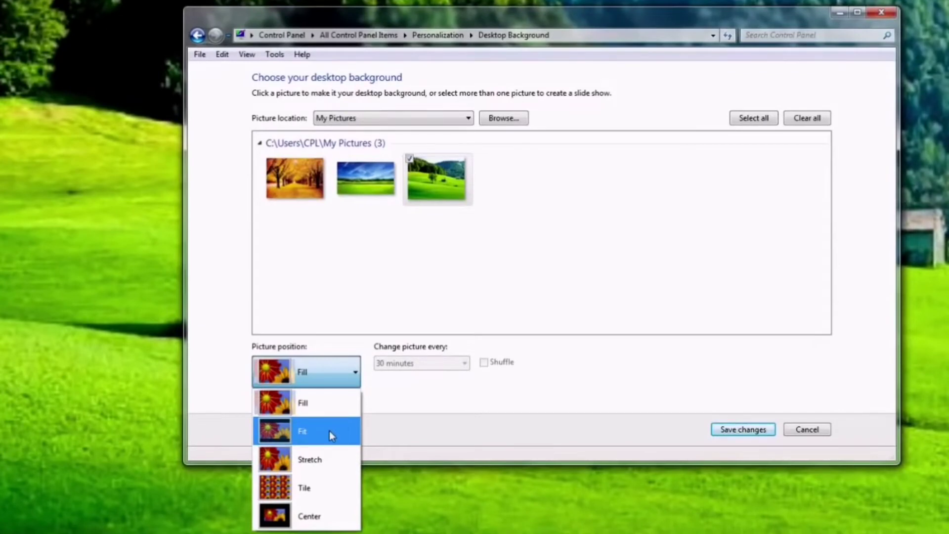
pyautogui.click(329, 431)
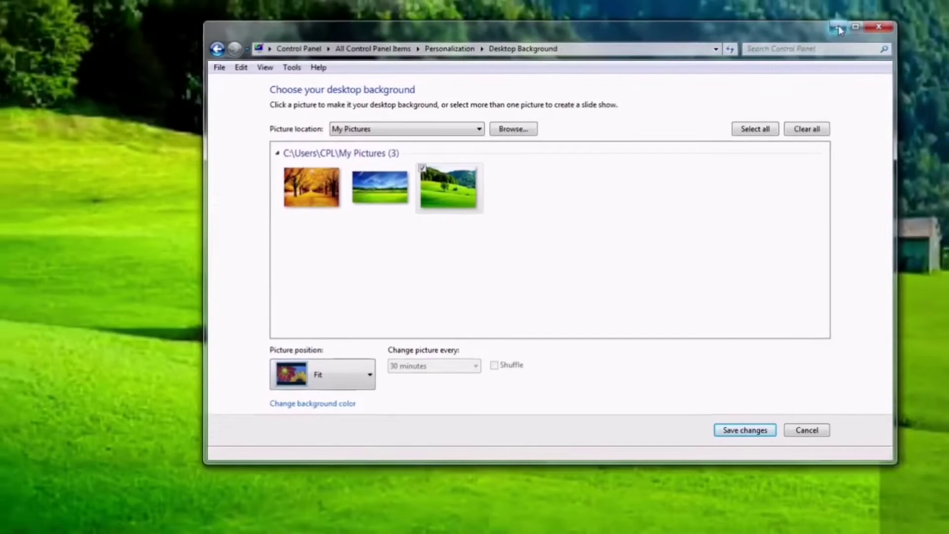
pyautogui.click(839, 13)
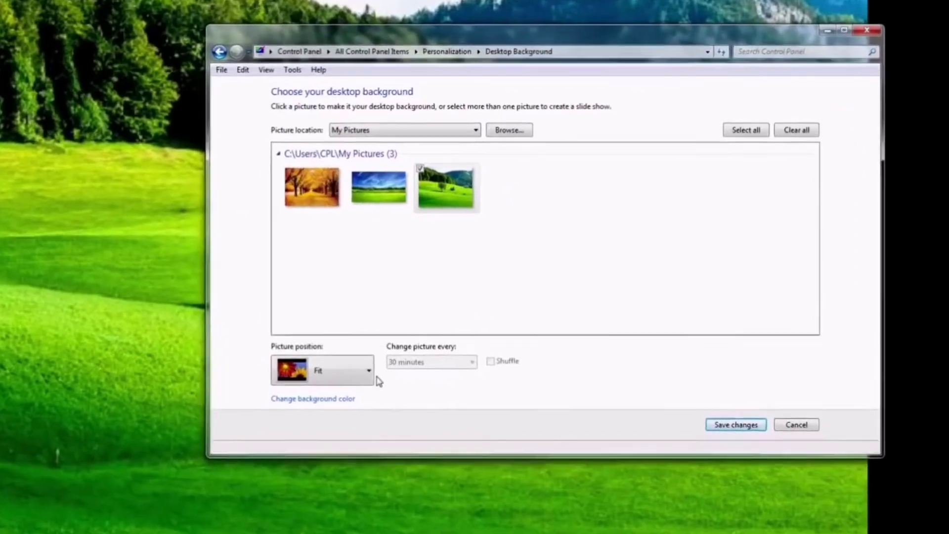
# Set the background's picture position to Stretch and minimize the settings window to view it on the desktop
pyautogui.click(441, 387)
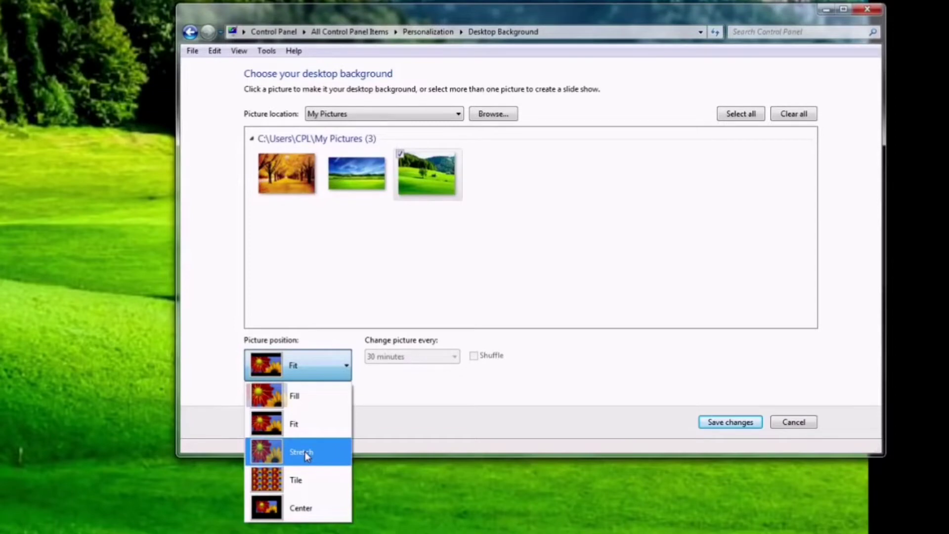
pyautogui.click(304, 452)
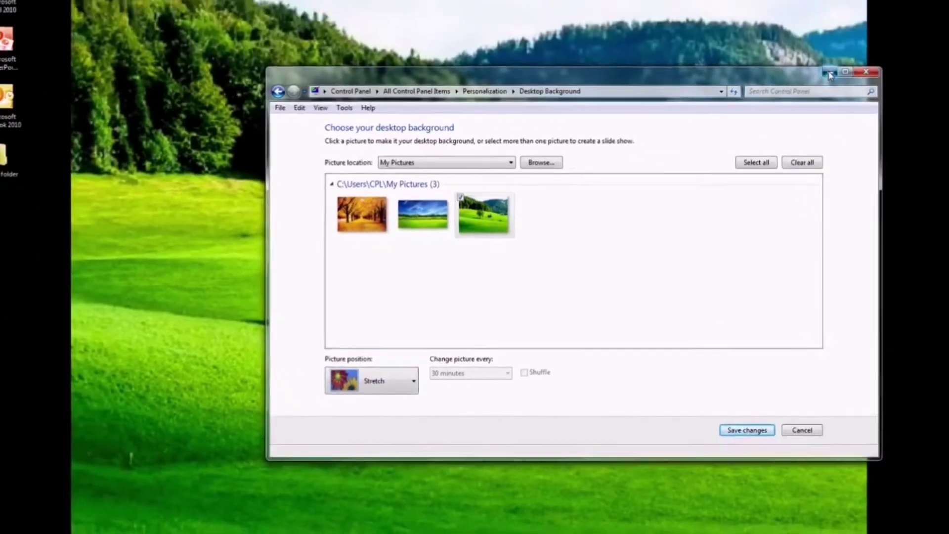
pyautogui.click(826, 24)
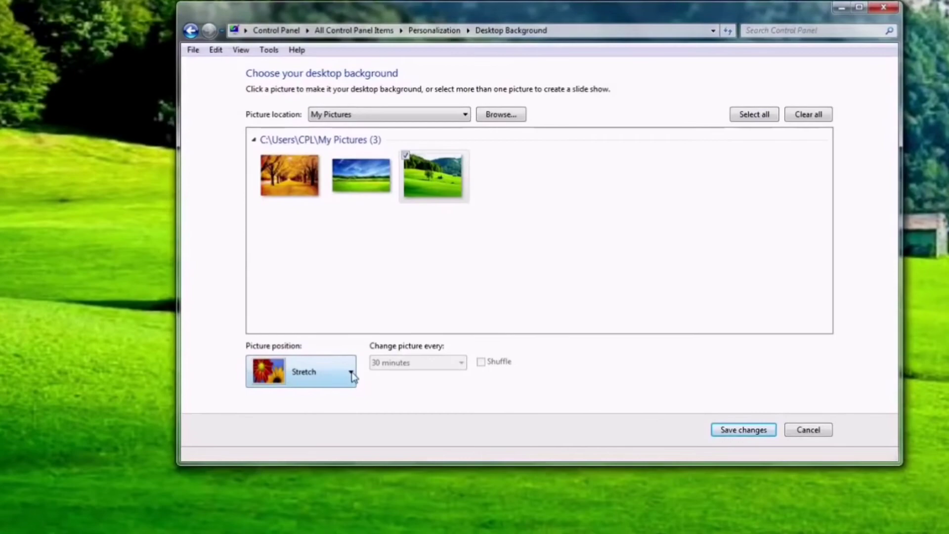
# Set the meadow background's picture position to Tile
pyautogui.click(353, 375)
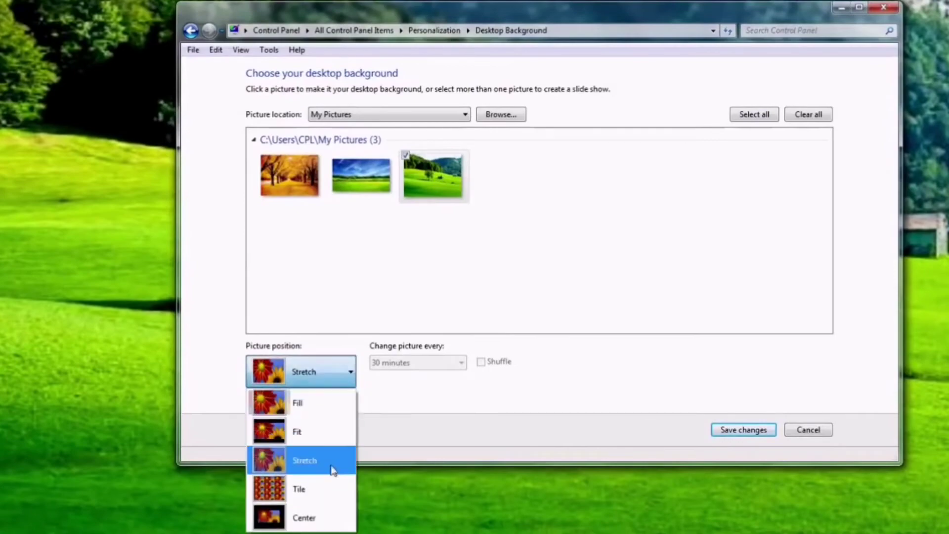
pyautogui.click(325, 489)
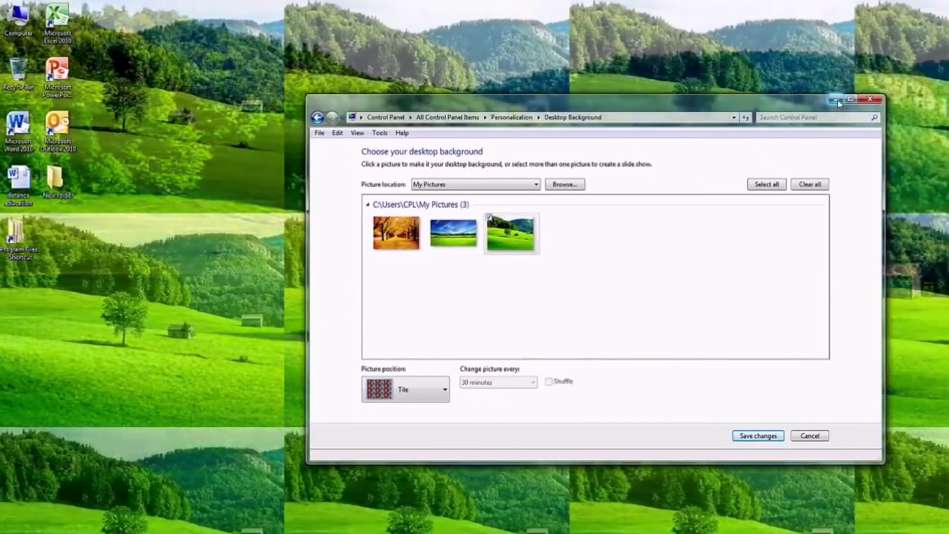
# View the tiled background on the desktop, set the picture position to Center, and minimize the settings window to view that too
pyautogui.click(836, 100)
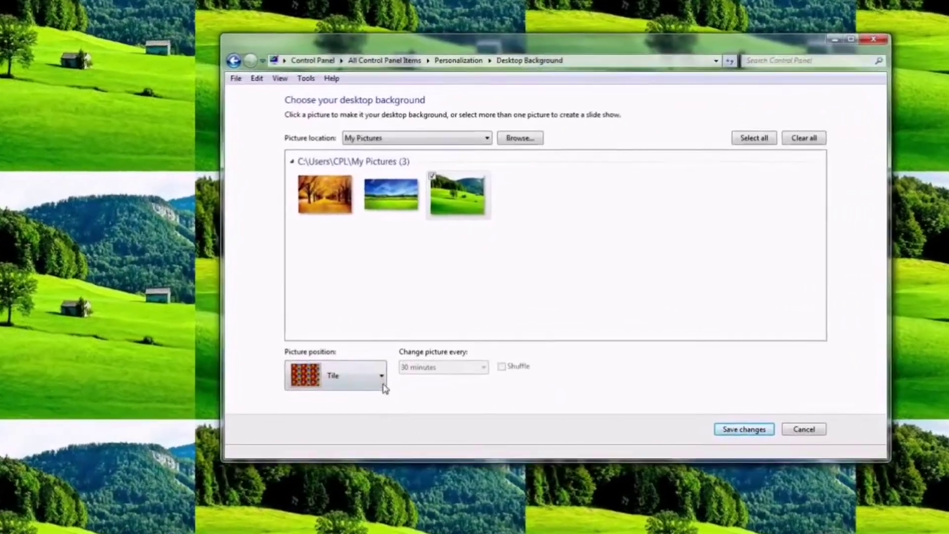
pyautogui.click(348, 370)
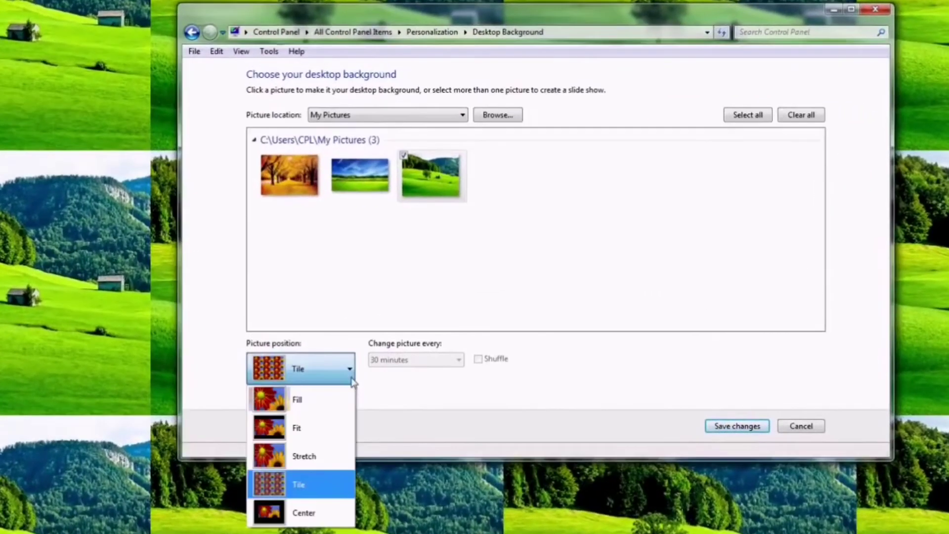
pyautogui.click(310, 515)
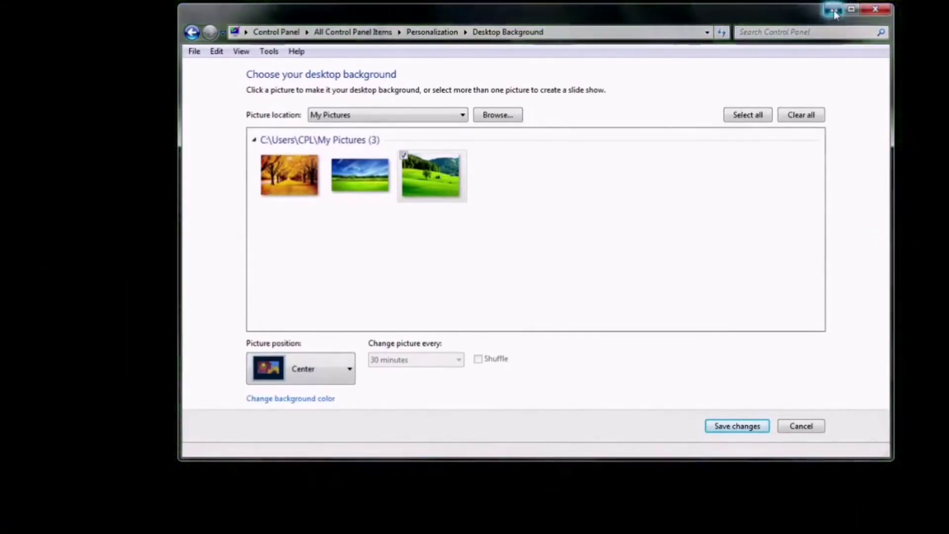
pyautogui.click(835, 10)
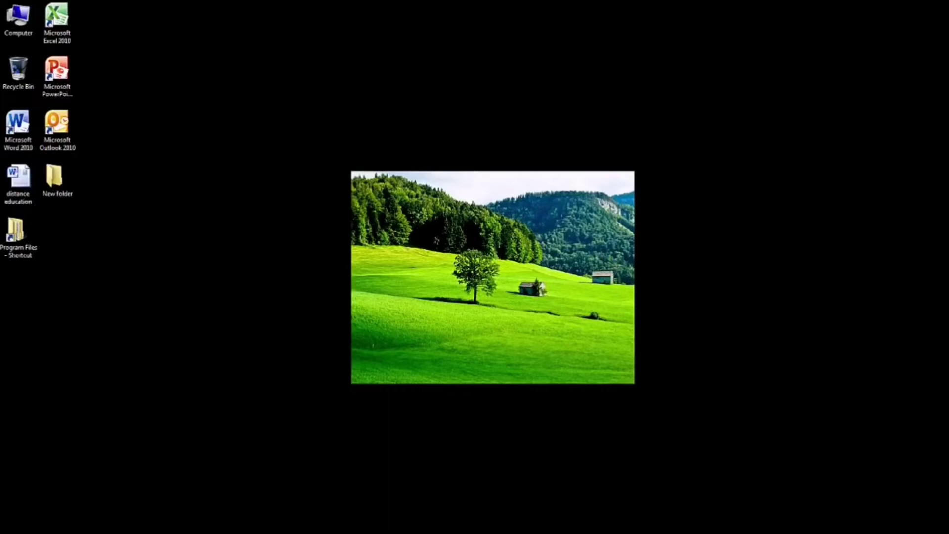
# Restore the background settings window, set the picture position to Fill, and save the changes
pyautogui.click(208, 530)
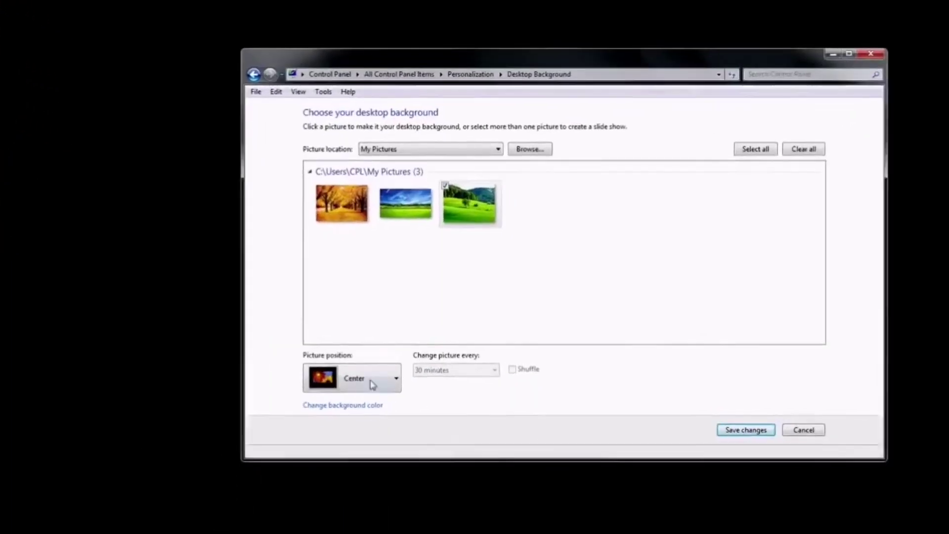
pyautogui.click(435, 384)
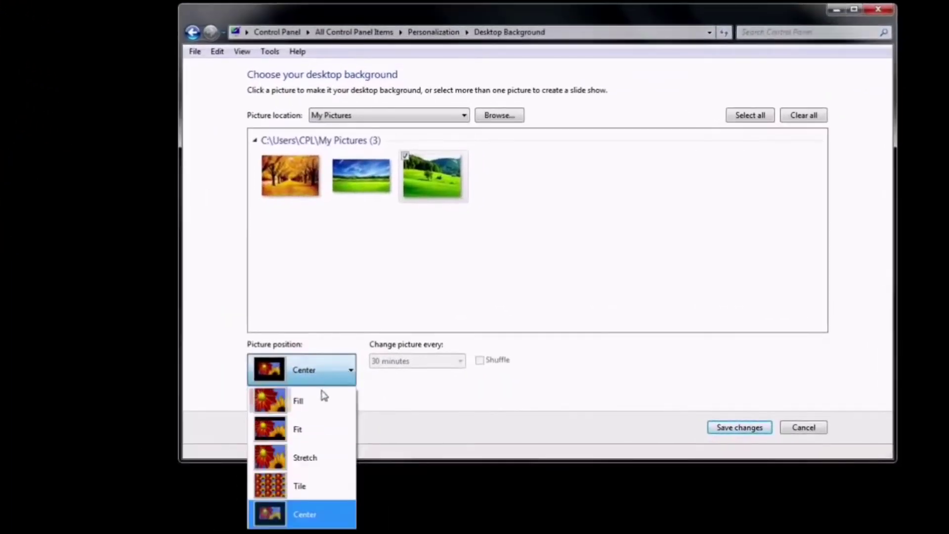
pyautogui.click(322, 400)
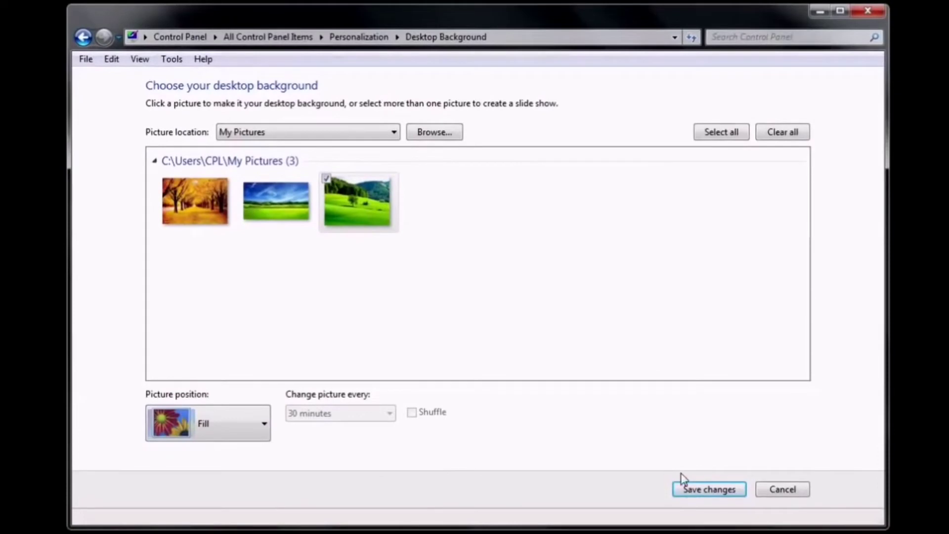
pyautogui.click(710, 491)
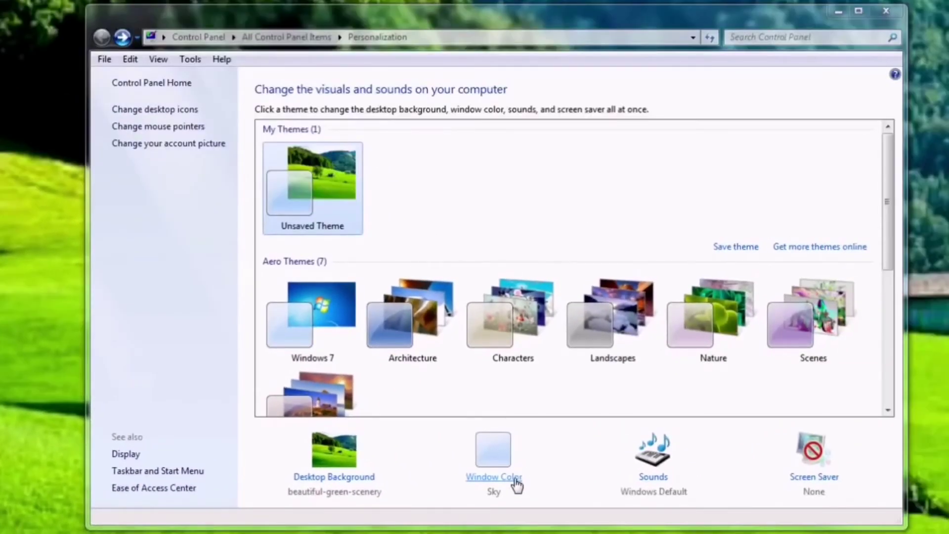
# Open the window color settings, choose Chocolate, and lower the color intensity slightly
pyautogui.click(517, 486)
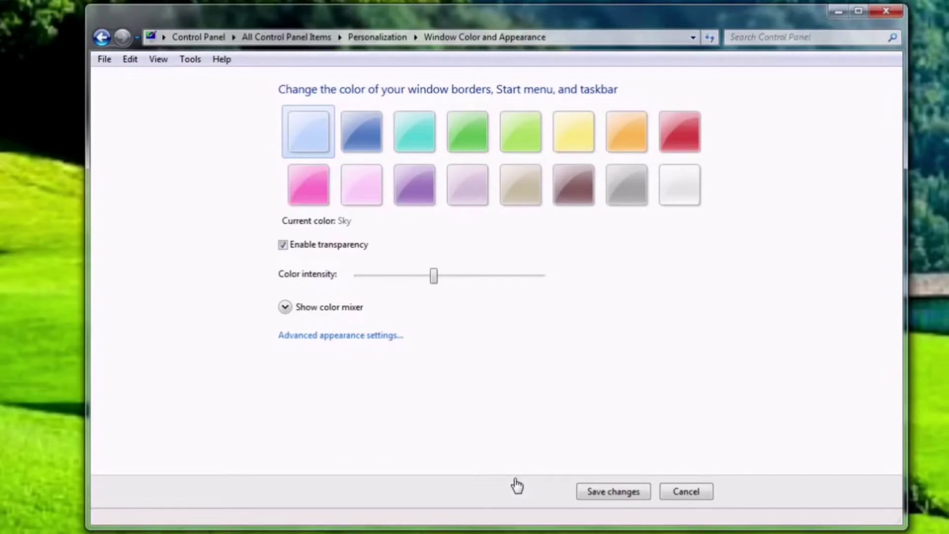
pyautogui.click(576, 197)
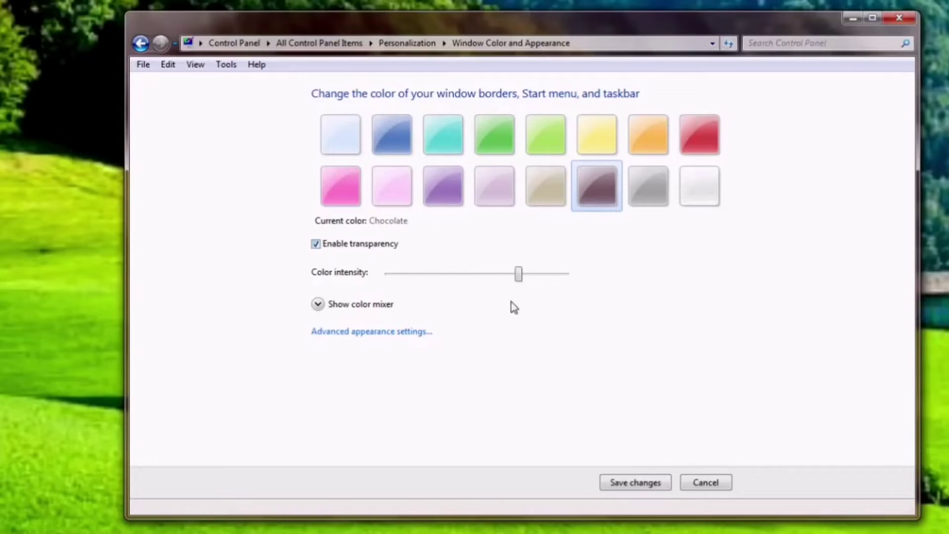
pyautogui.moveTo(519, 274); pyautogui.dragTo(520, 303)
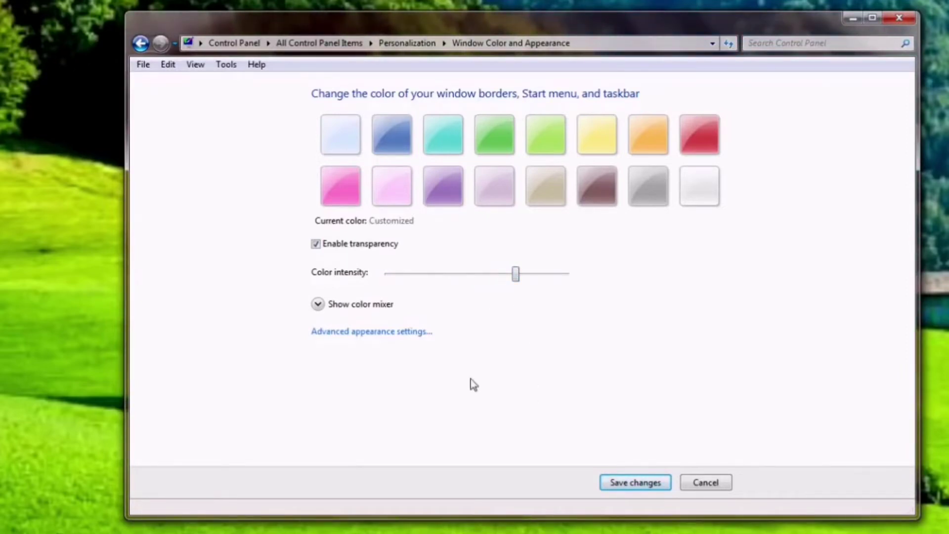
# Mix a custom window color with a near-red hue, medium saturation and high brightness, and save the changes
pyautogui.click(317, 304)
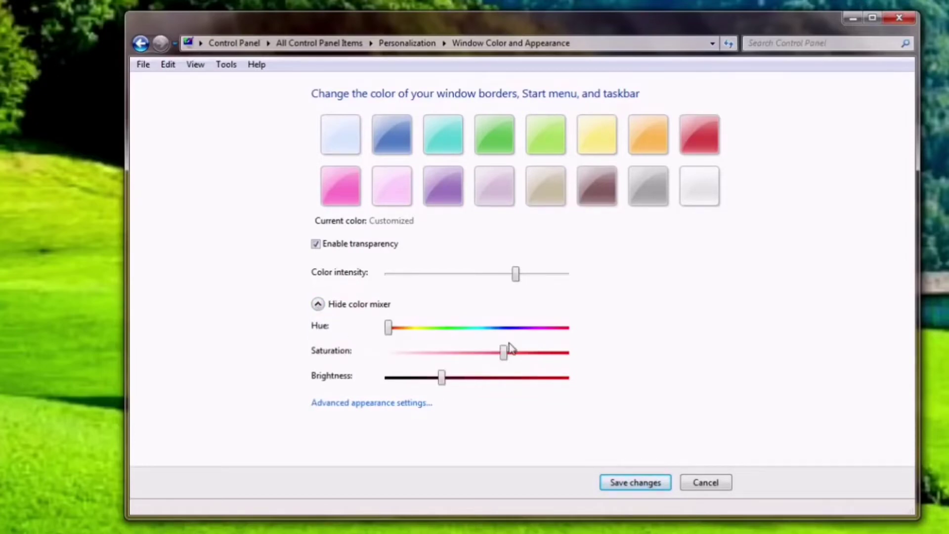
pyautogui.moveTo(390, 330); pyautogui.dragTo(537, 353)
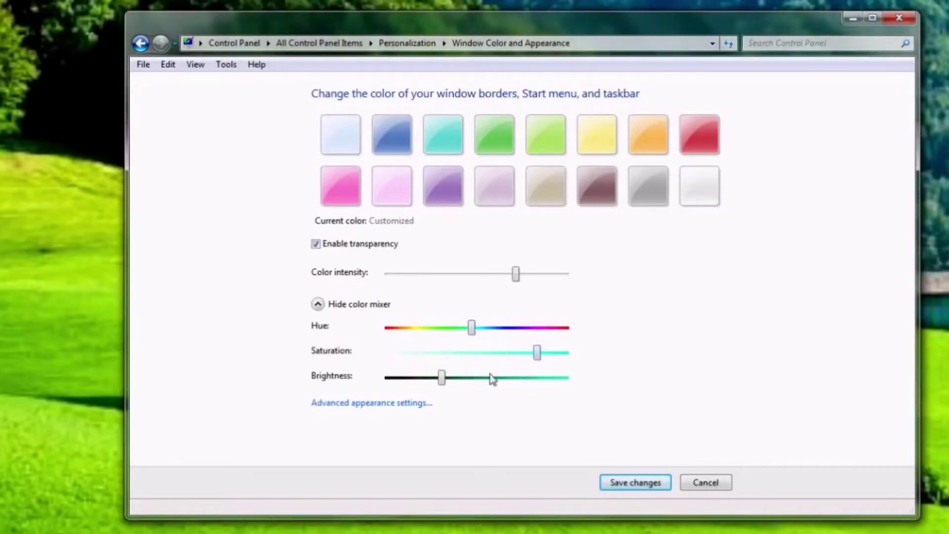
pyautogui.moveTo(439, 381); pyautogui.dragTo(392, 331)
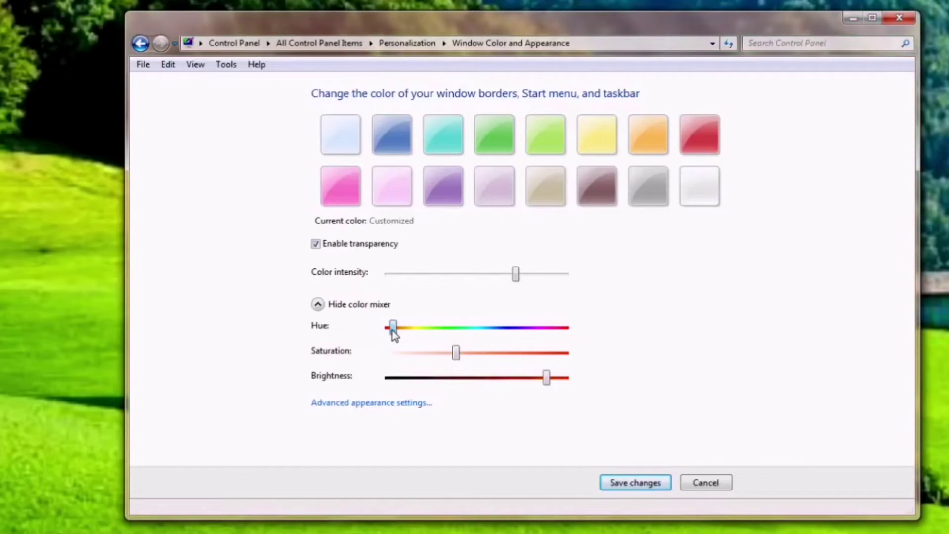
pyautogui.click(628, 484)
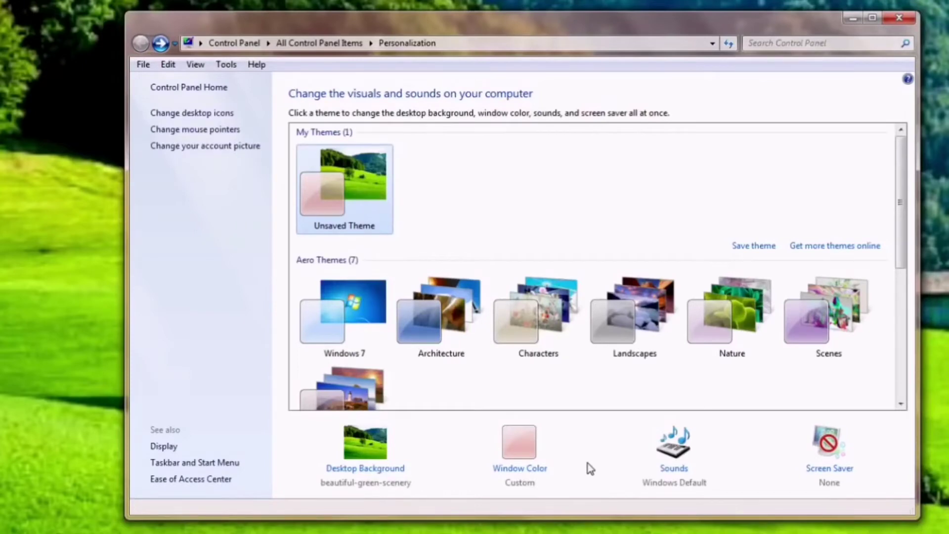
# Open the sound theme settings and select the Afternoon sound scheme
pyautogui.click(680, 470)
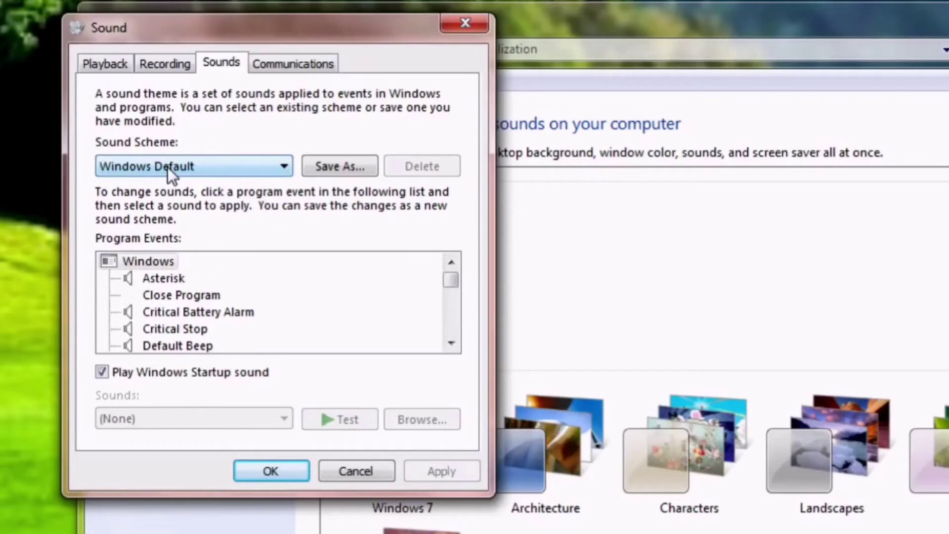
pyautogui.click(168, 167)
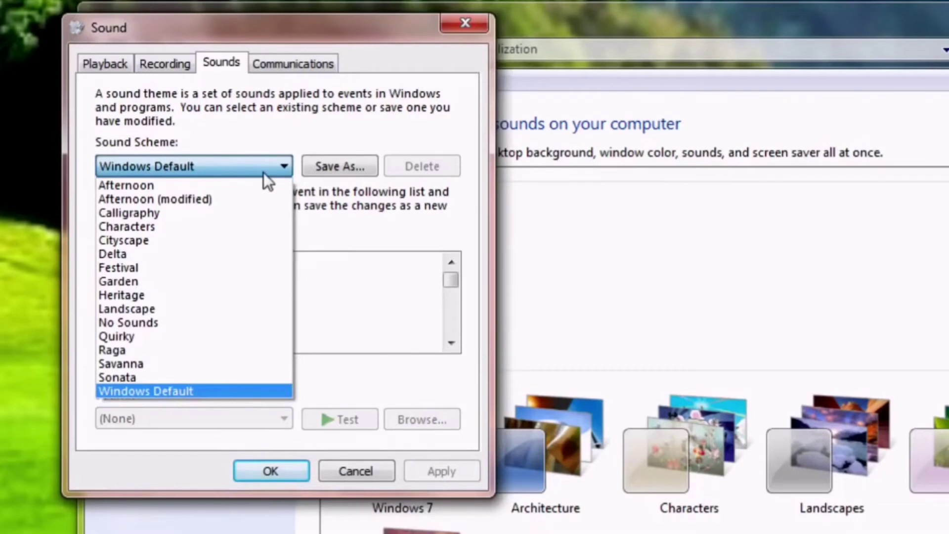
pyautogui.click(148, 184)
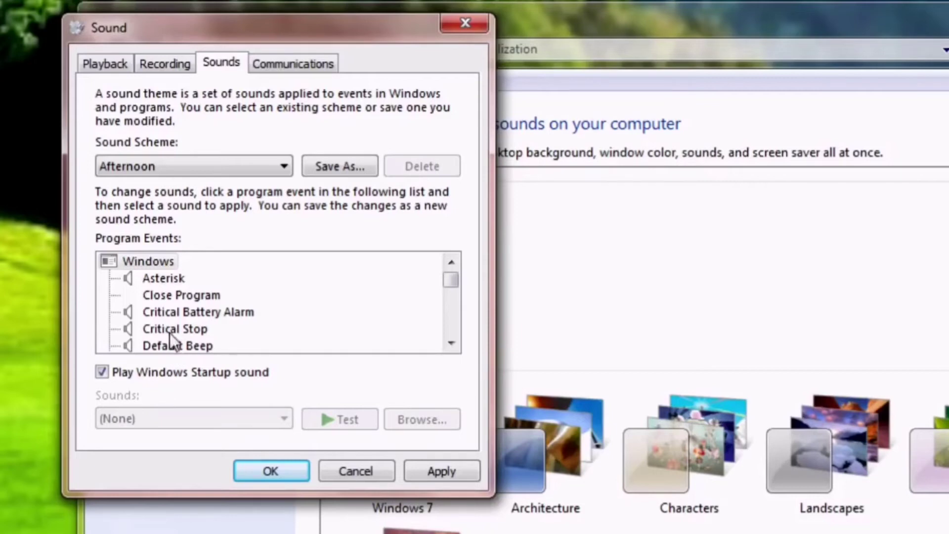
# Assign the ding sound to the Close Program event, apply the change, and close the sound settings
pyautogui.click(165, 293)
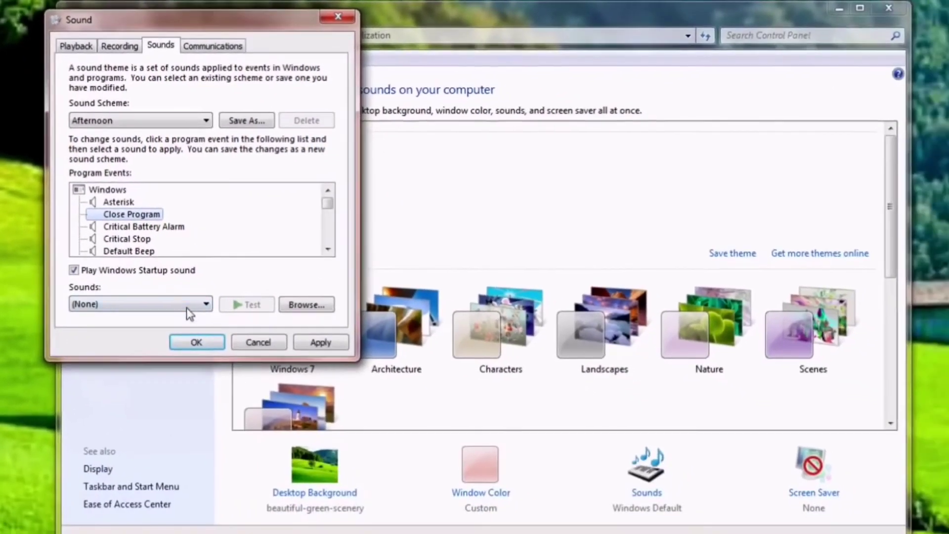
pyautogui.click(256, 421)
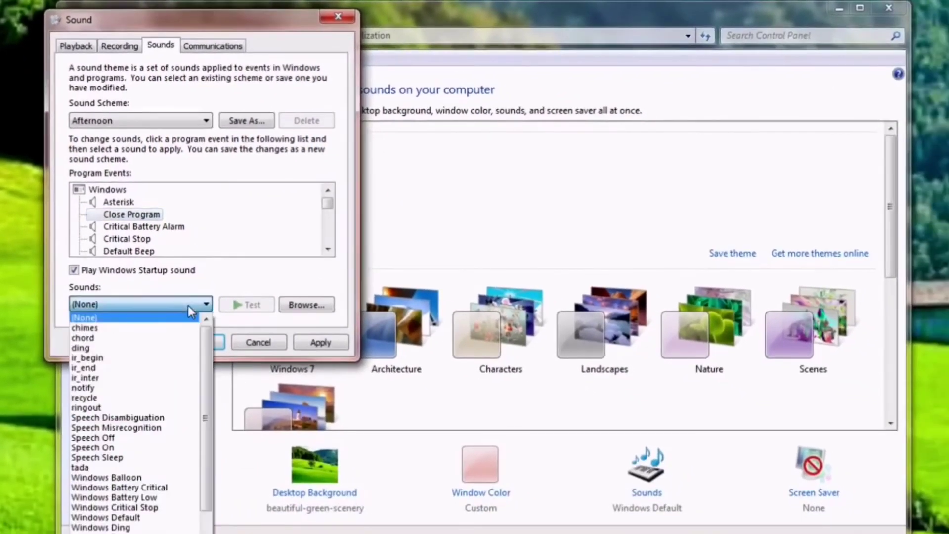
pyautogui.click(132, 350)
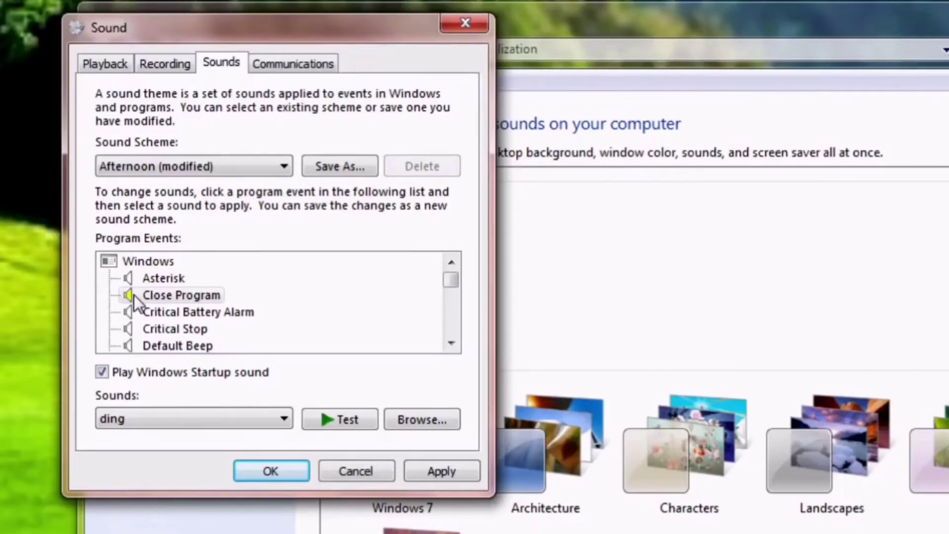
pyautogui.click(458, 471)
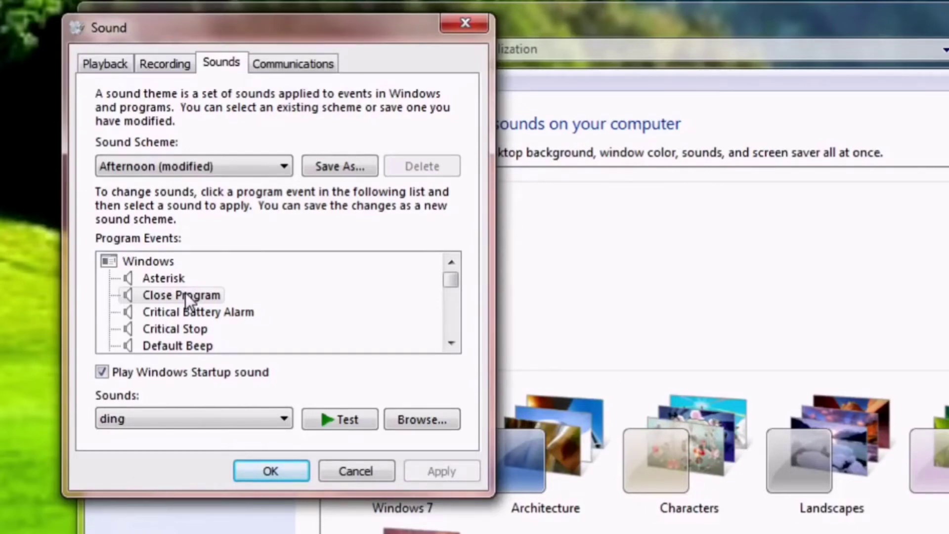
pyautogui.click(292, 467)
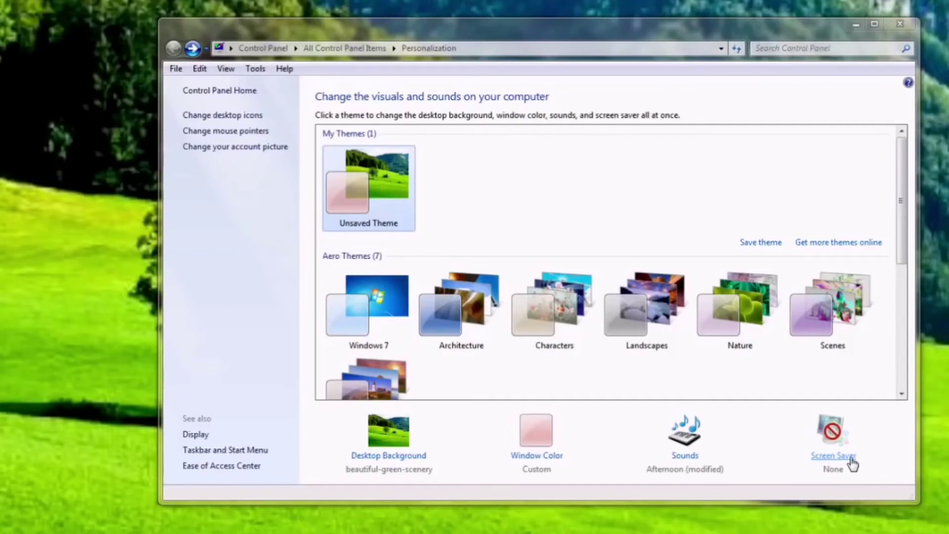
# Open the screen saver settings, select the 3D Text screen saver, and preview it full screen
pyautogui.click(849, 459)
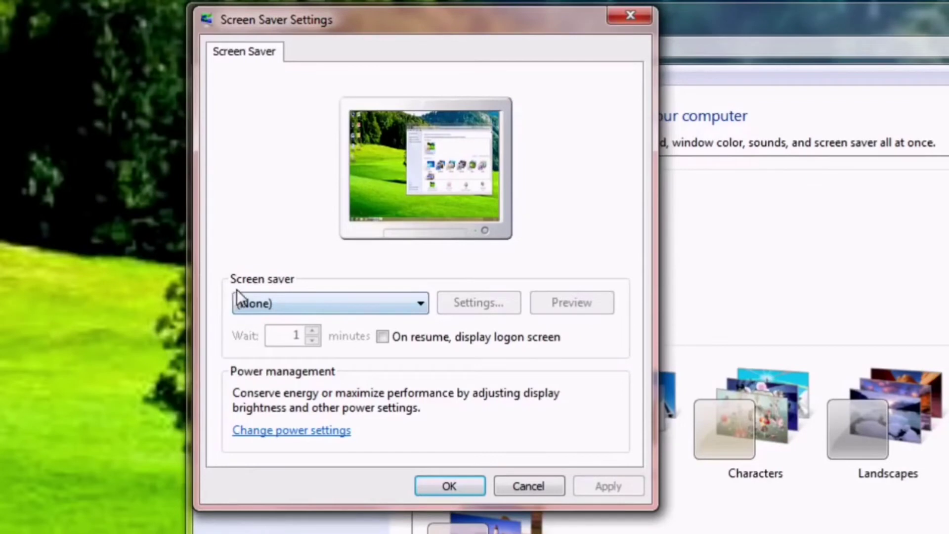
pyautogui.click(419, 305)
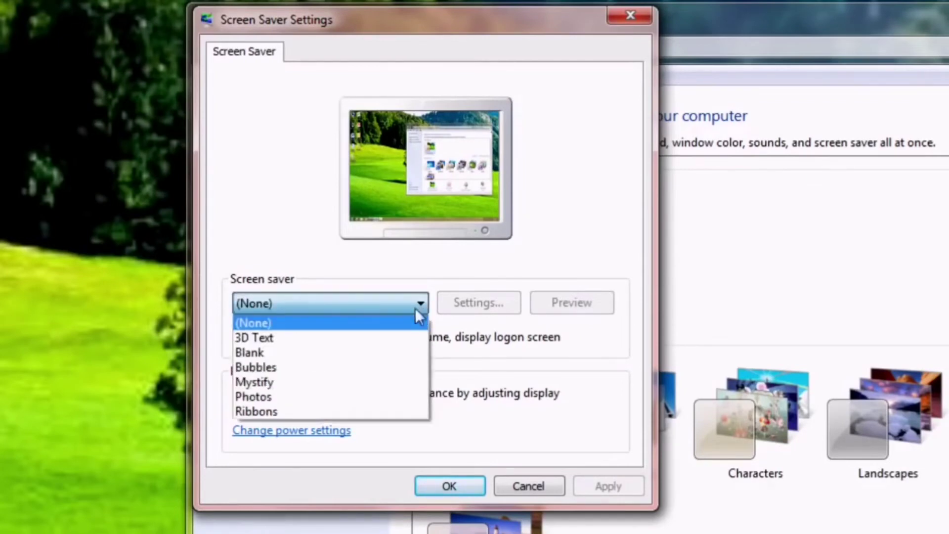
pyautogui.click(368, 338)
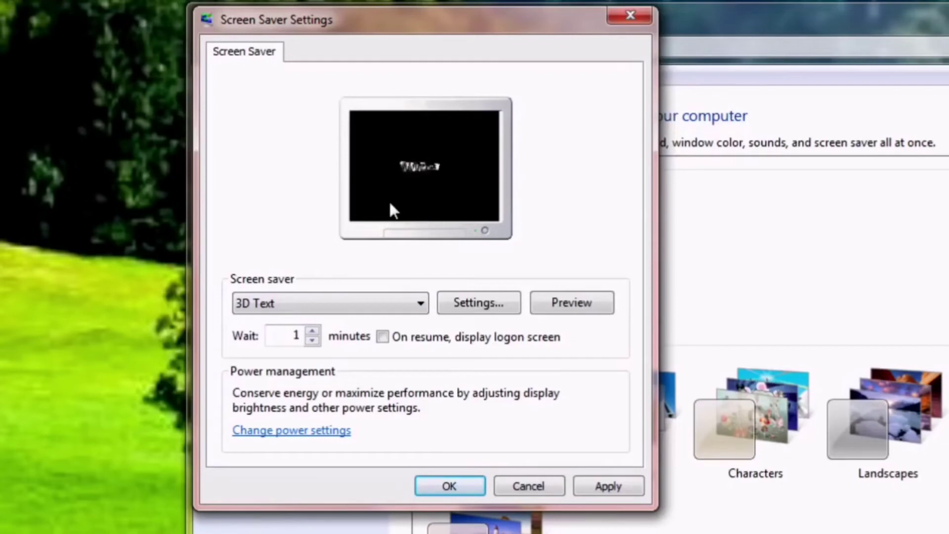
pyautogui.click(562, 309)
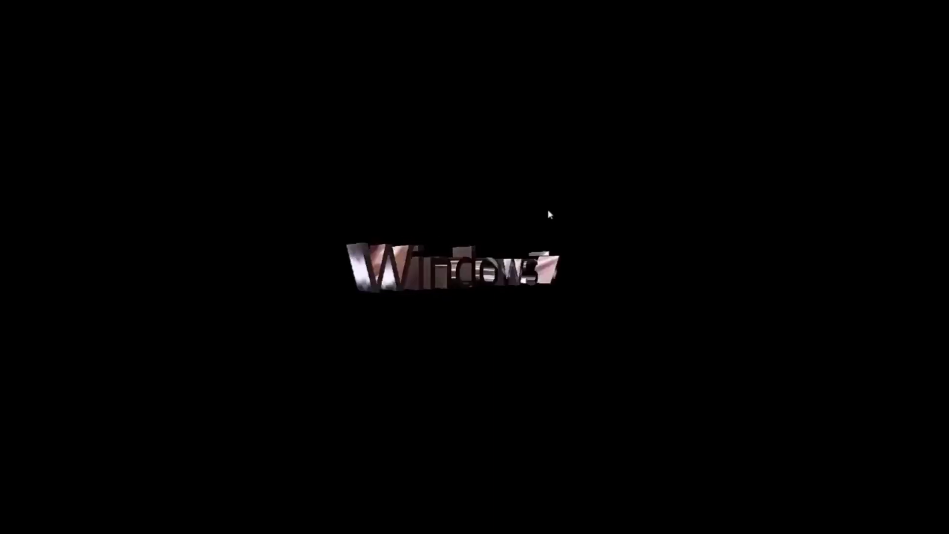
pyautogui.moveTo(548, 212)
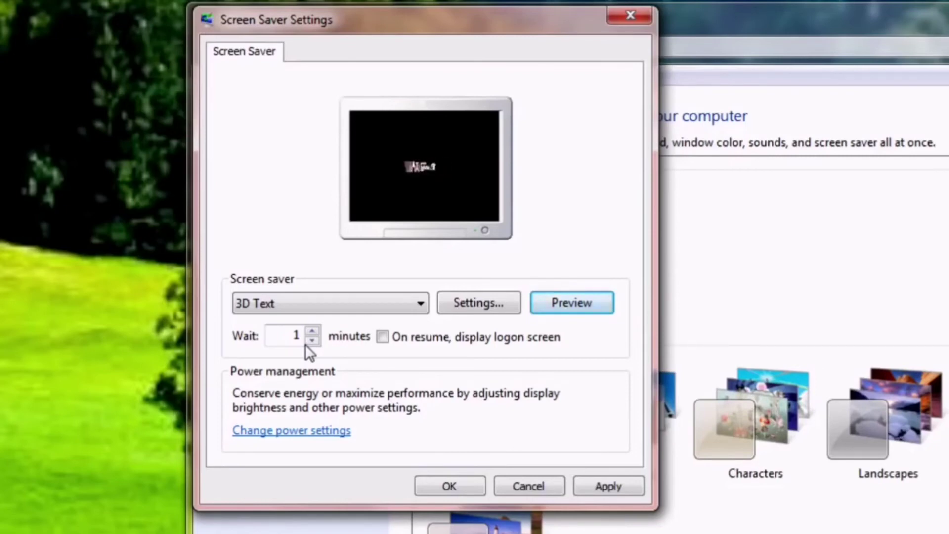
# Set the screen saver's wait time to 5 minutes, apply it, and close the screen saver settings
pyautogui.click(315, 329)
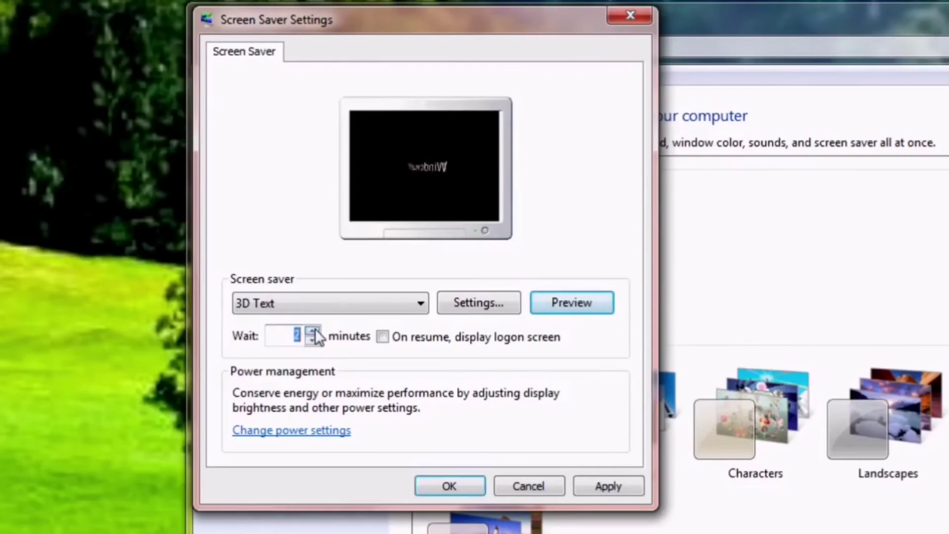
pyautogui.click(313, 330)
pyautogui.click(313, 330)
pyautogui.click(313, 331)
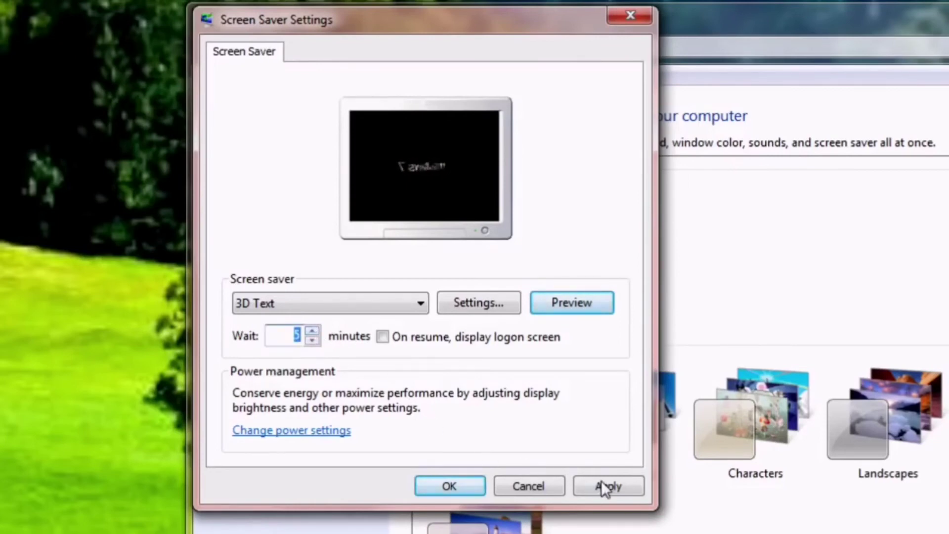
pyautogui.click(613, 485)
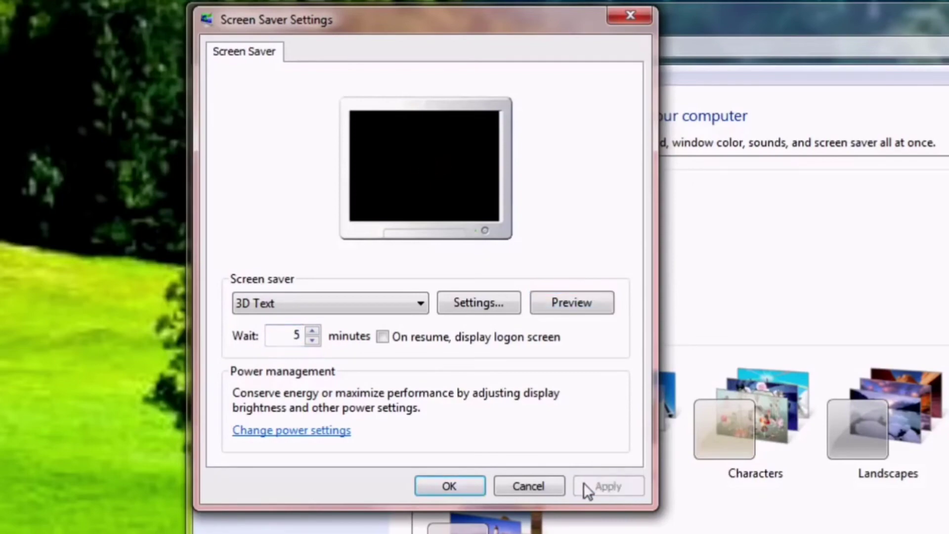
pyautogui.click(462, 478)
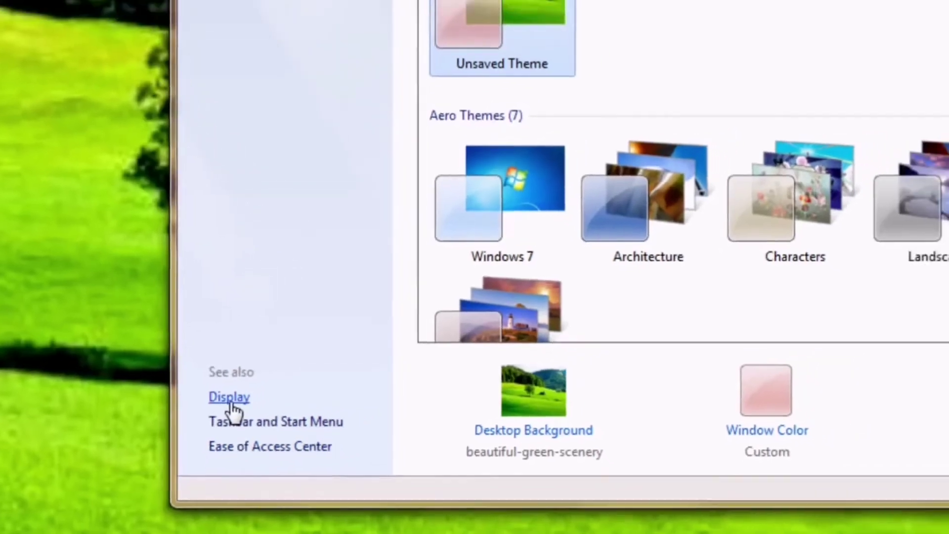
# Open the display resolution settings, try 1600 × 900, 1280 × 720 and 800 × 600, and return to 1920 × 1080 (recommended)
pyautogui.click(255, 384)
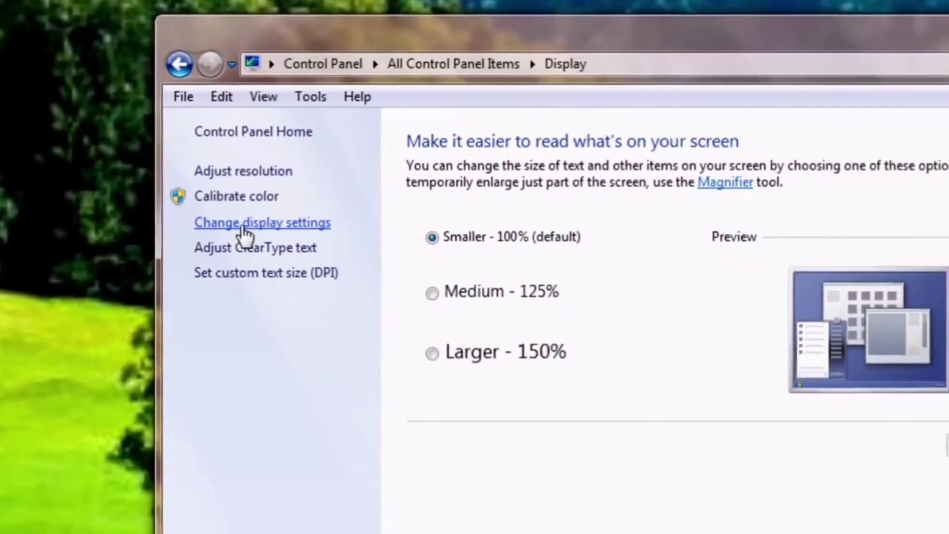
pyautogui.click(291, 269)
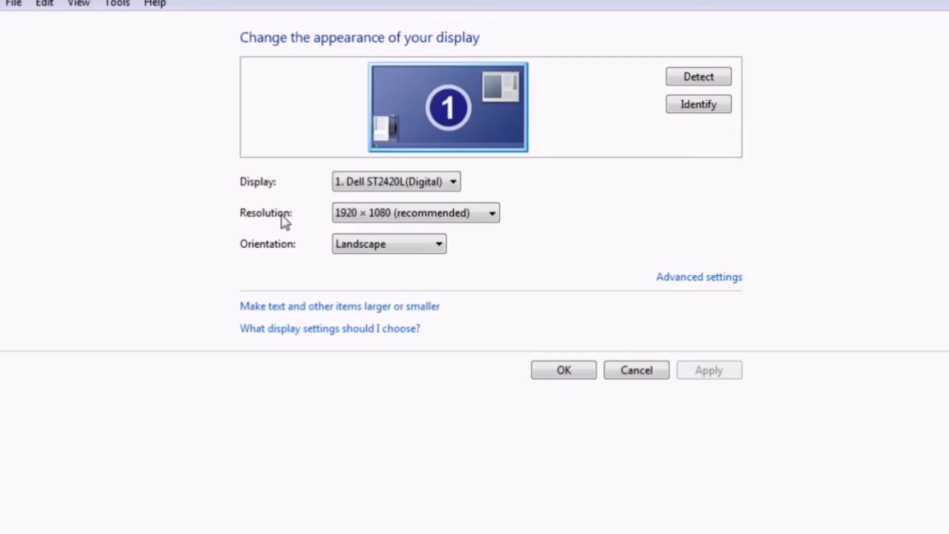
pyautogui.click(492, 214)
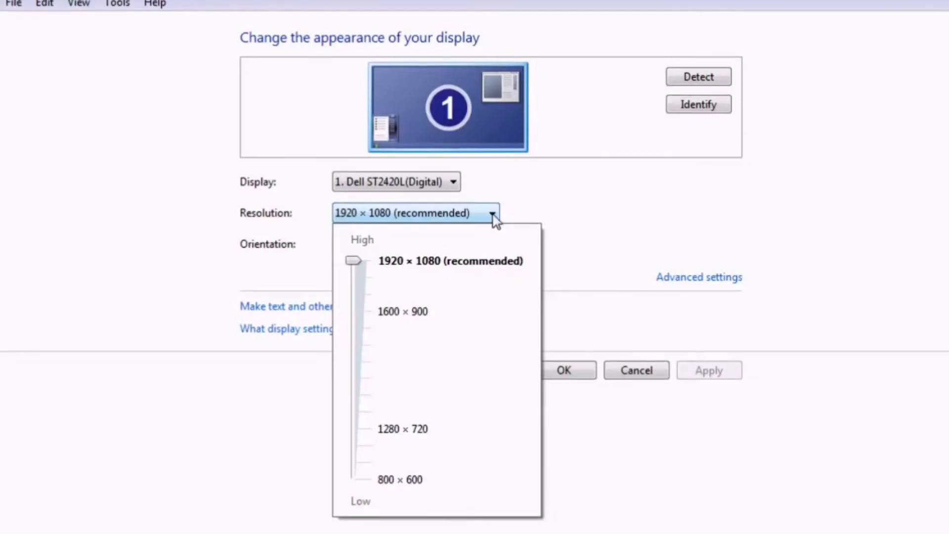
pyautogui.click(354, 313)
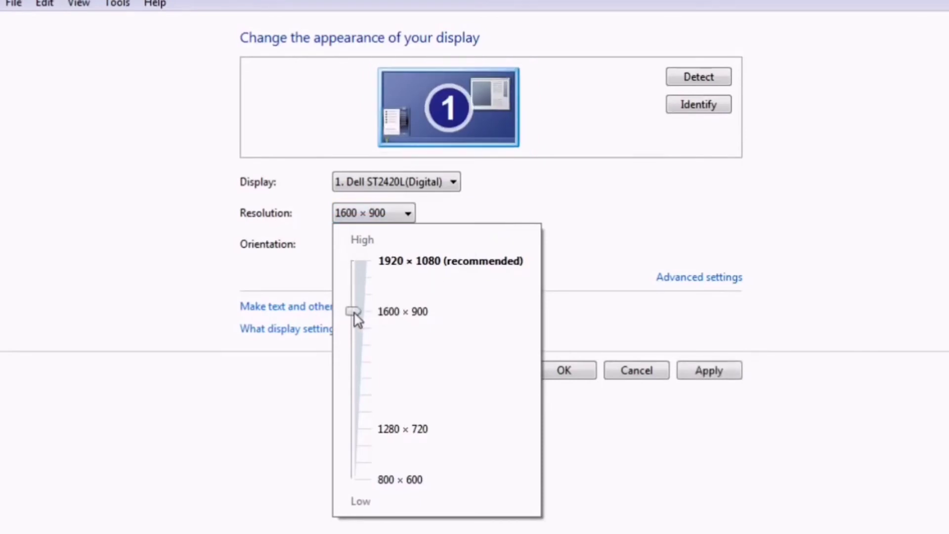
pyautogui.click(356, 434)
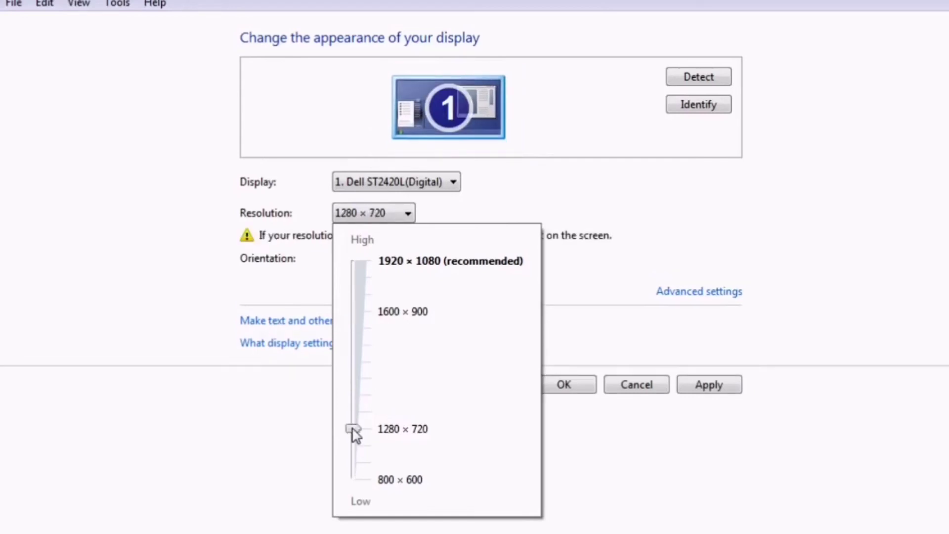
pyautogui.click(357, 483)
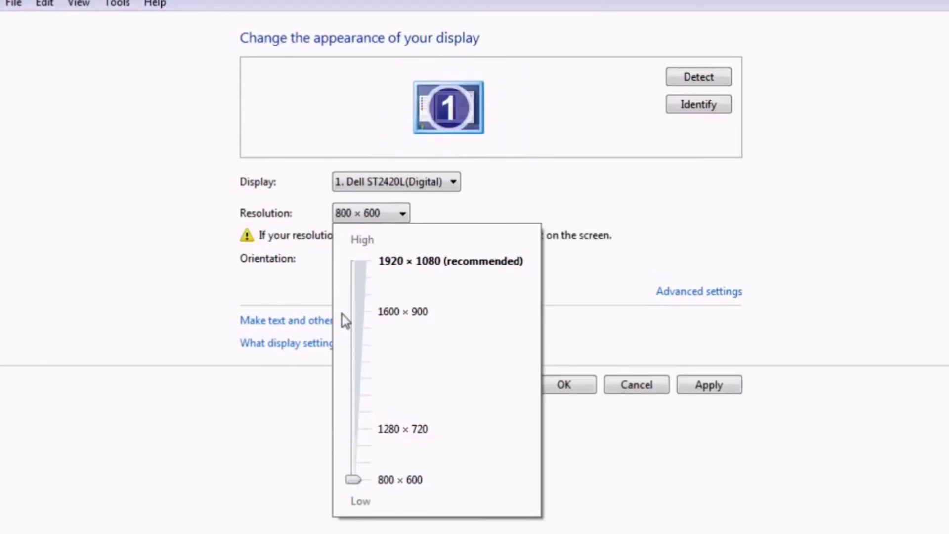
pyautogui.click(353, 262)
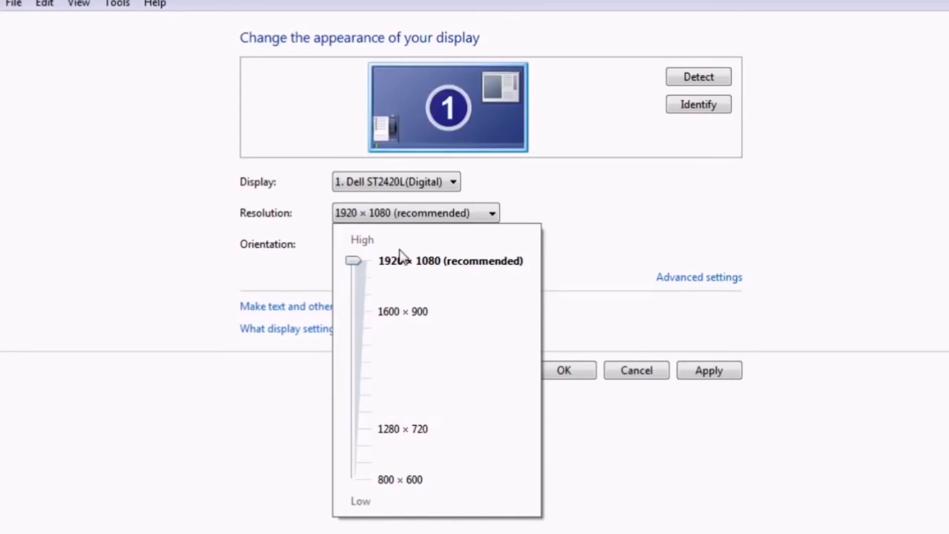
pyautogui.click(496, 219)
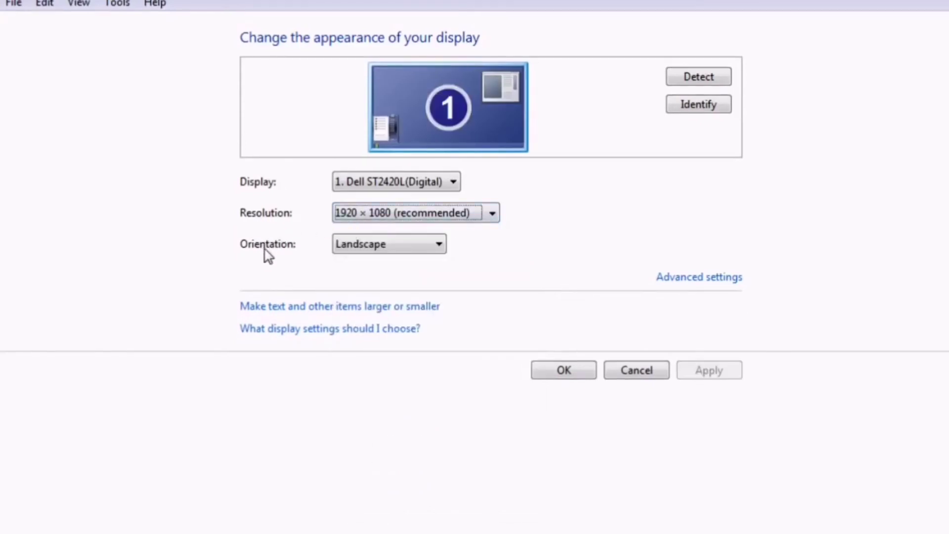
# Try the Portrait, Landscape (flipped) and Portrait (flipped) display orientations, and return to Landscape
pyautogui.click(441, 248)
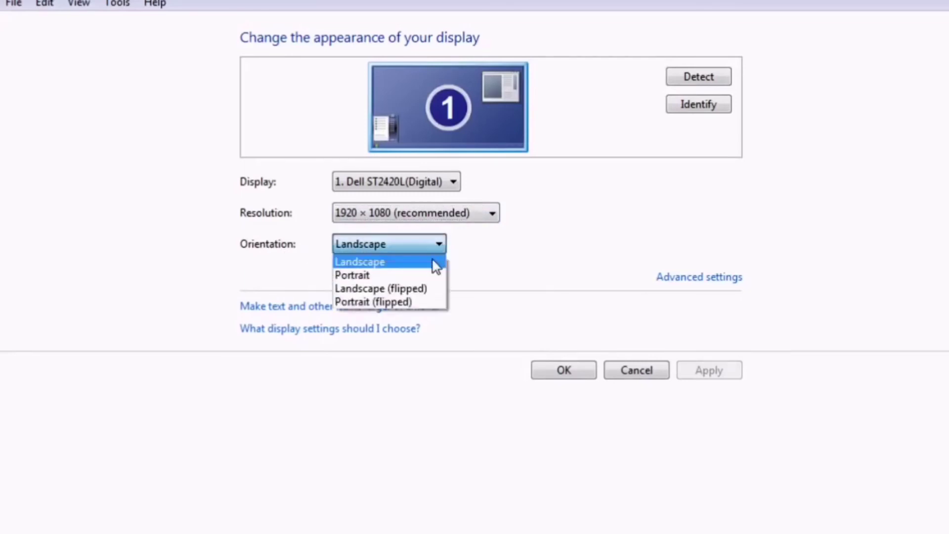
pyautogui.click(430, 276)
pyautogui.click(440, 246)
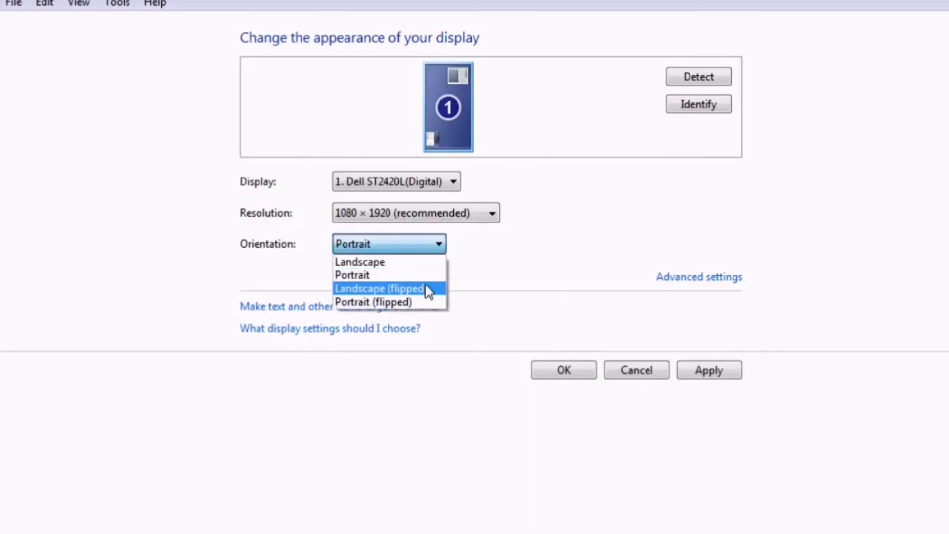
pyautogui.click(428, 290)
pyautogui.click(438, 247)
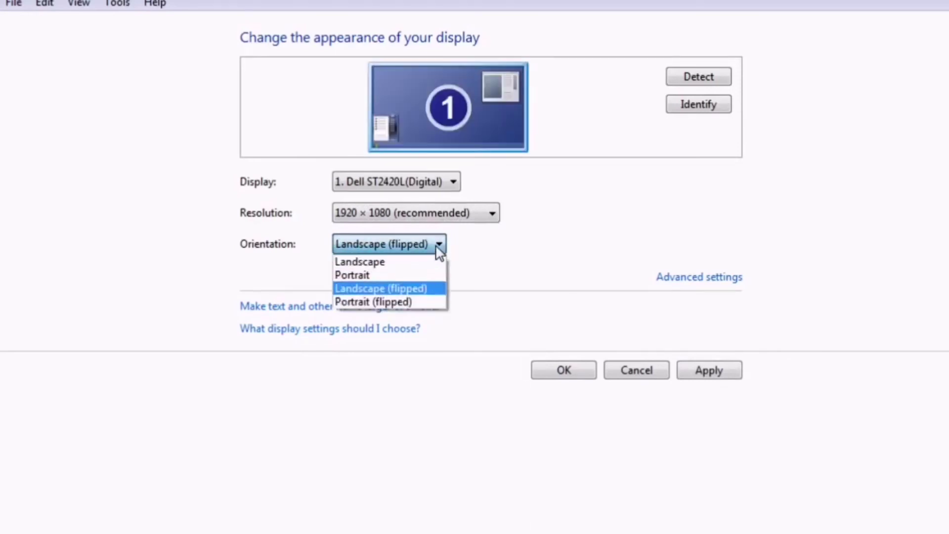
pyautogui.click(420, 302)
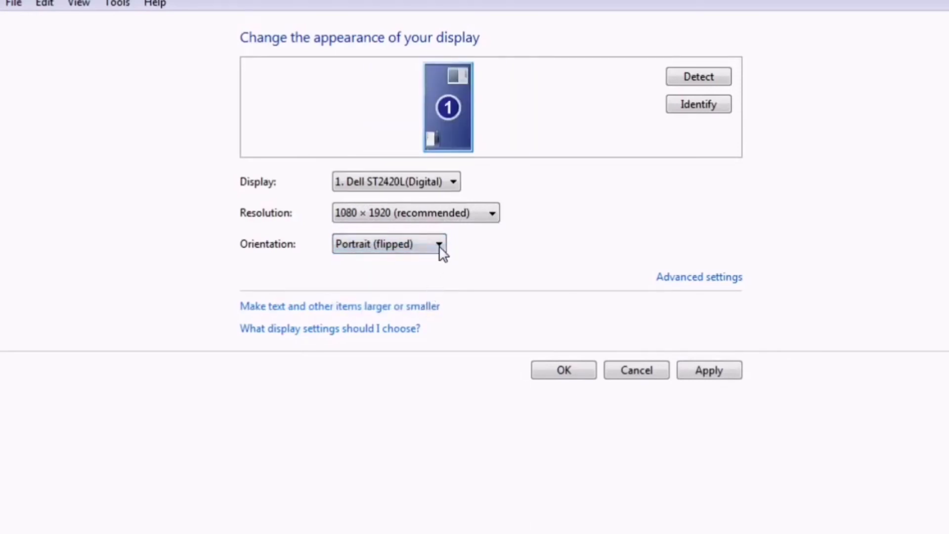
pyautogui.click(440, 247)
pyautogui.click(428, 262)
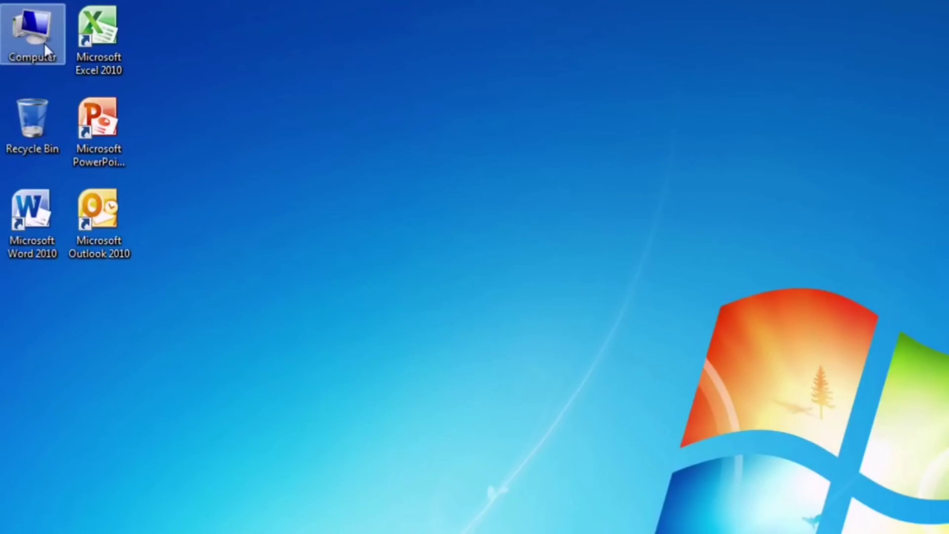
# Open the Computer folder, display its context help, and read through the Change folder options article
pyautogui.doubleClick(43, 43)
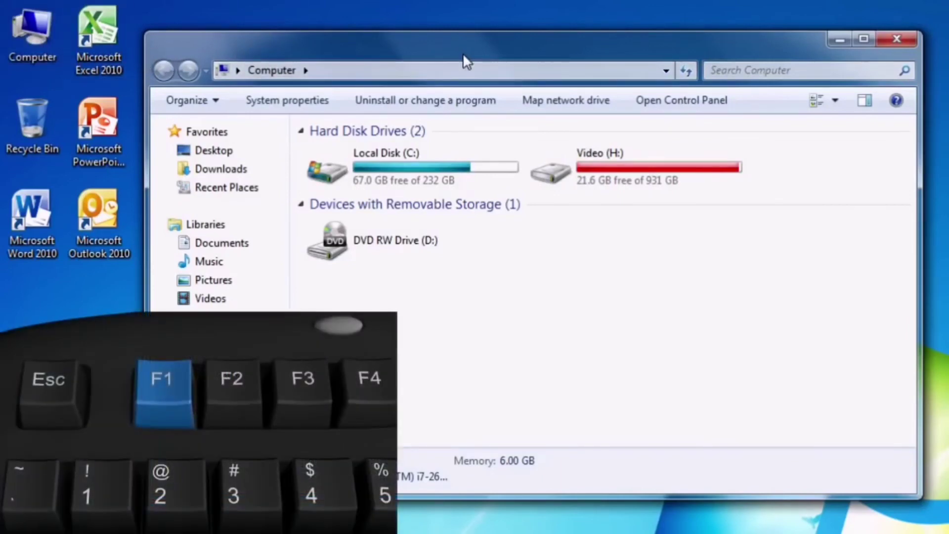
pyautogui.press('F1')
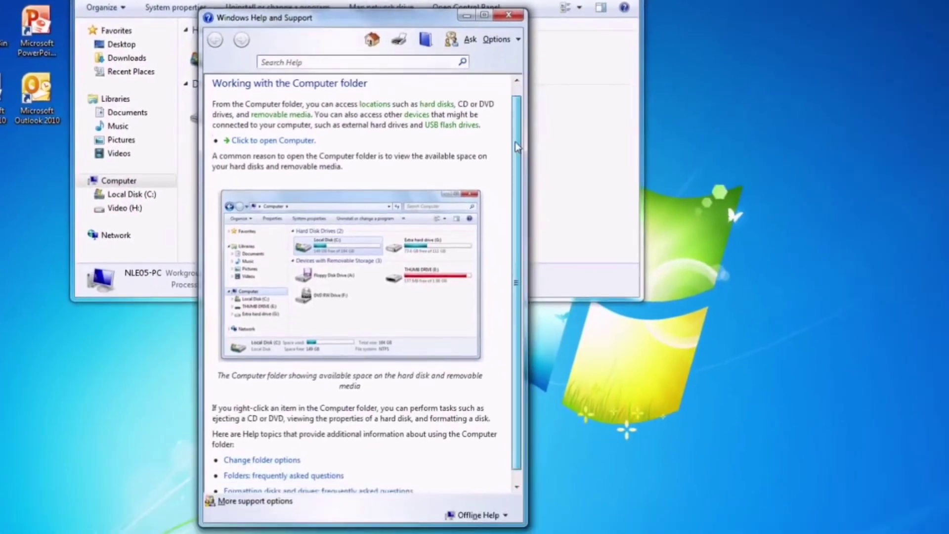
pyautogui.scroll(-1, 576, 210)
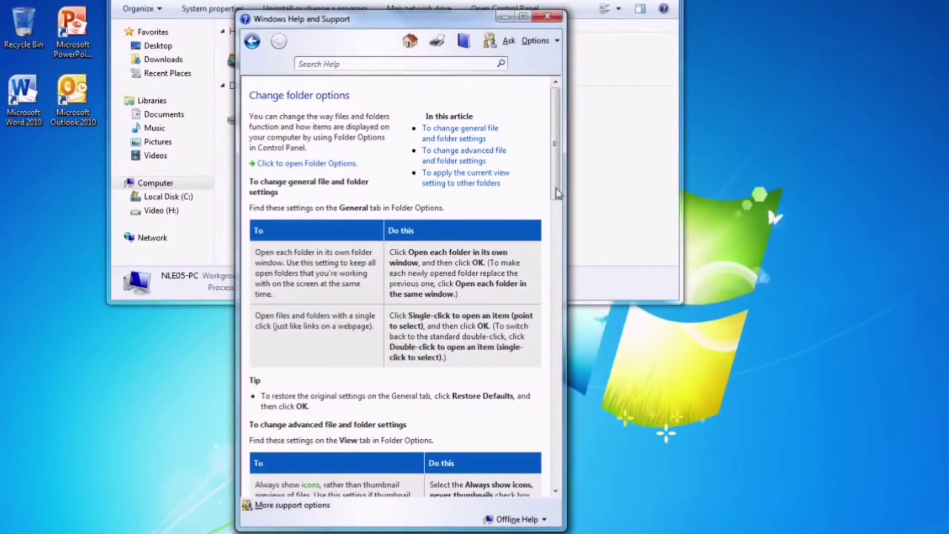
pyautogui.scroll(-8, 558, 192)
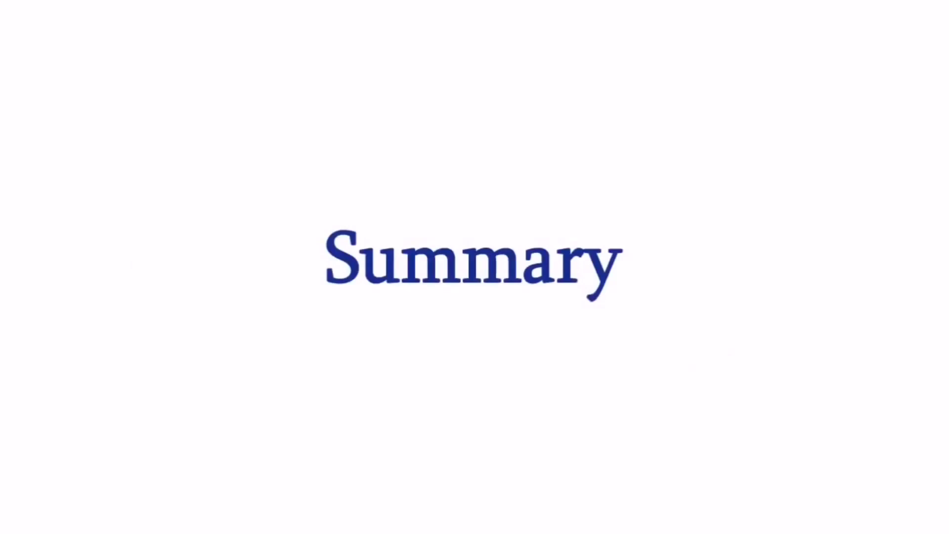